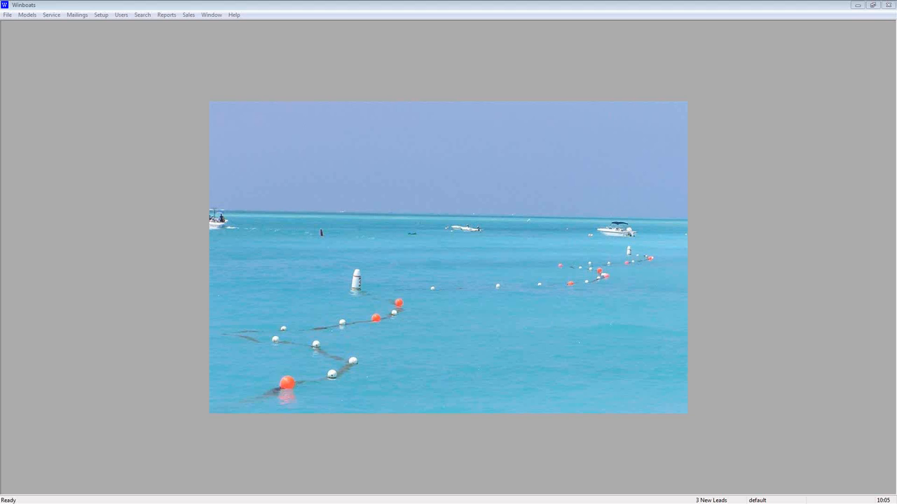
pyautogui.click(505, 158)
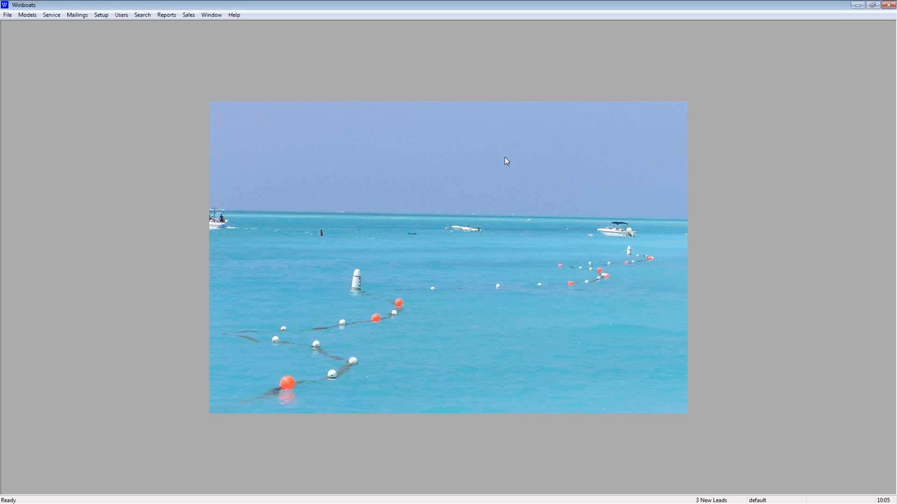
pyautogui.click(894, 123)
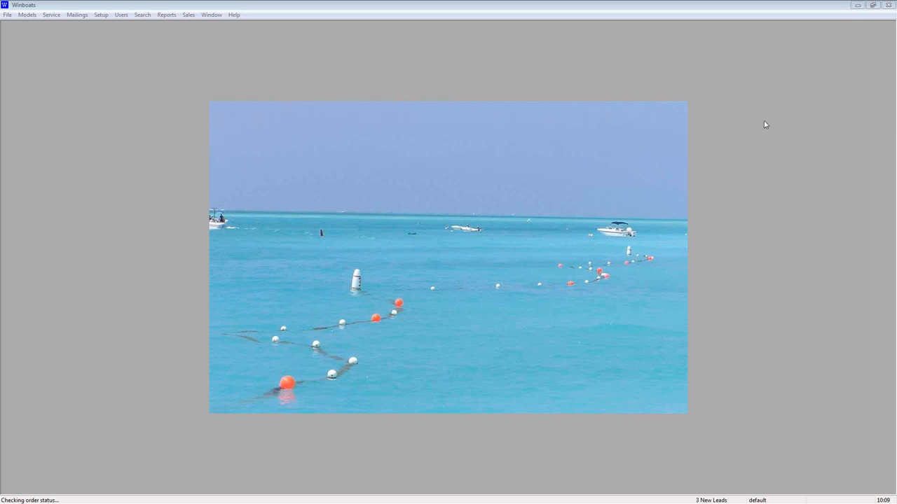
# Create a new service work order and select its customer by searching for the customer's last name
pyautogui.click(521, 80)
pyautogui.click(51, 15)
pyautogui.moveTo(75, 58)
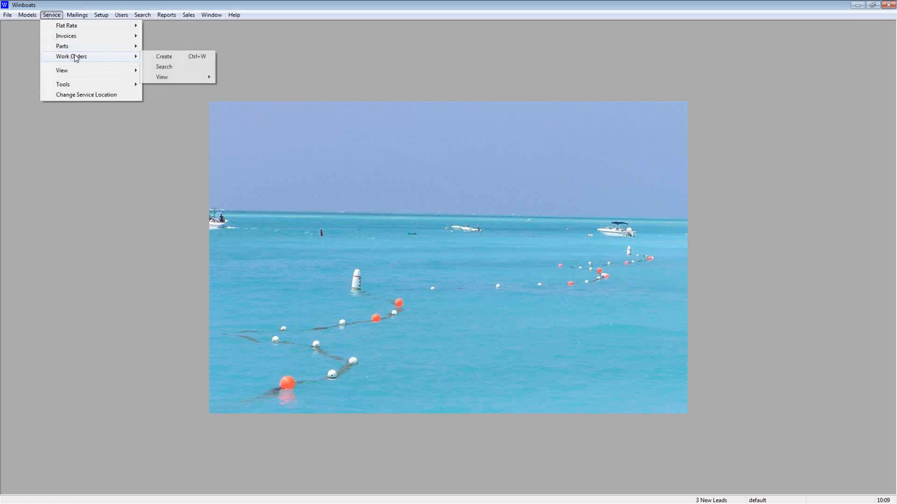
pyautogui.click(172, 56)
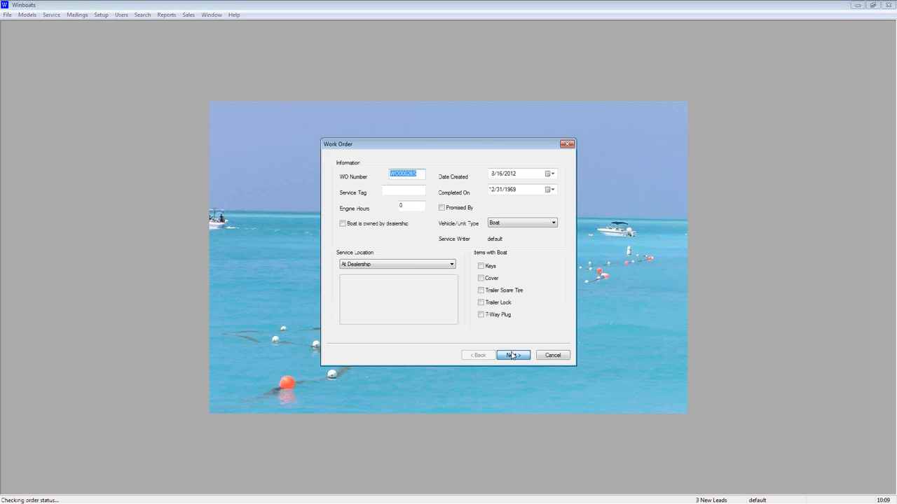
pyautogui.click(512, 355)
pyautogui.write('rhodes')
pyautogui.click(393, 233)
pyautogui.click(514, 355)
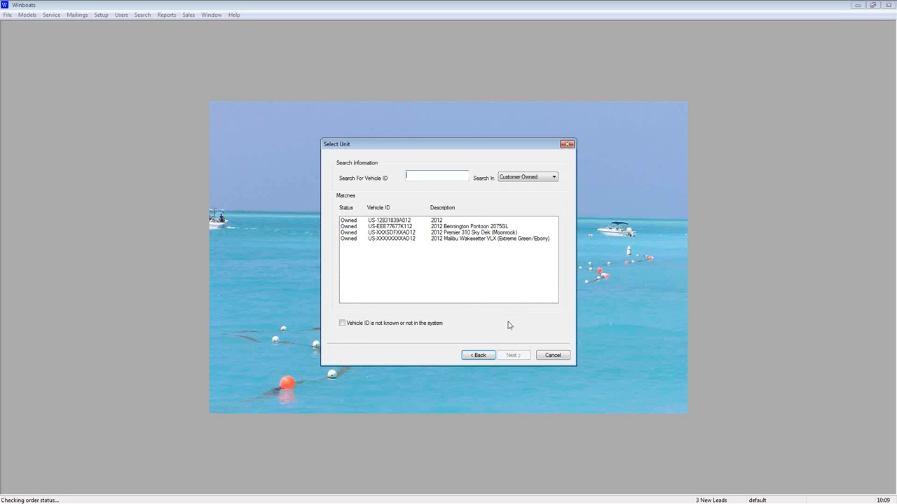
# Choose the customer-owned 2012 Premier 310 Sky Dek as the unit and accept its details up to the jobs page
pyautogui.click(459, 234)
pyautogui.click(515, 355)
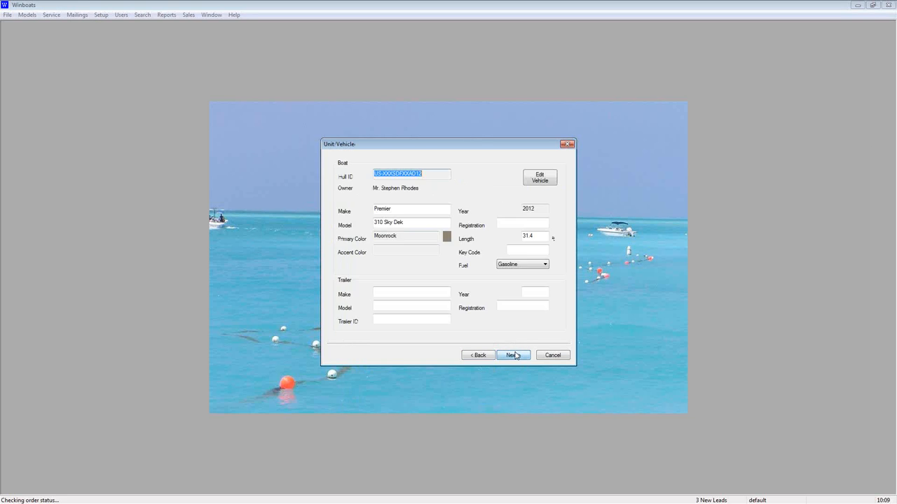
pyautogui.click(515, 355)
pyautogui.click(513, 355)
# Add a job to the work order with the description "Replace Vinyl"
pyautogui.rightClick(410, 222)
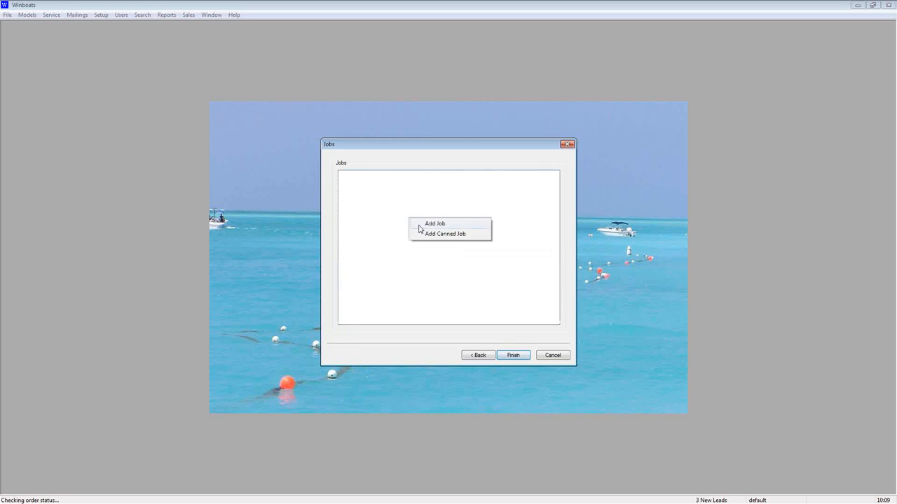
pyautogui.click(420, 224)
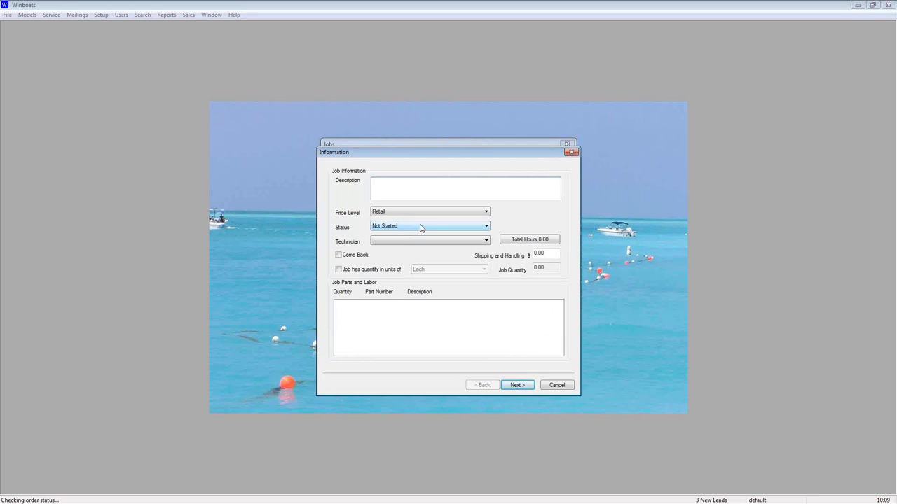
pyautogui.write('Replace Winyl')
pyautogui.press('BackSpace')
pyautogui.press('BackSpace')
pyautogui.press('BackSpace')
pyautogui.press('BackSpace')
pyautogui.press('BackSpace')
pyautogui.write('inyl')
# Add 1 hour of shop labor to the Replace Vinyl job
pyautogui.rightClick(397, 309)
pyautogui.moveTo(418, 316)
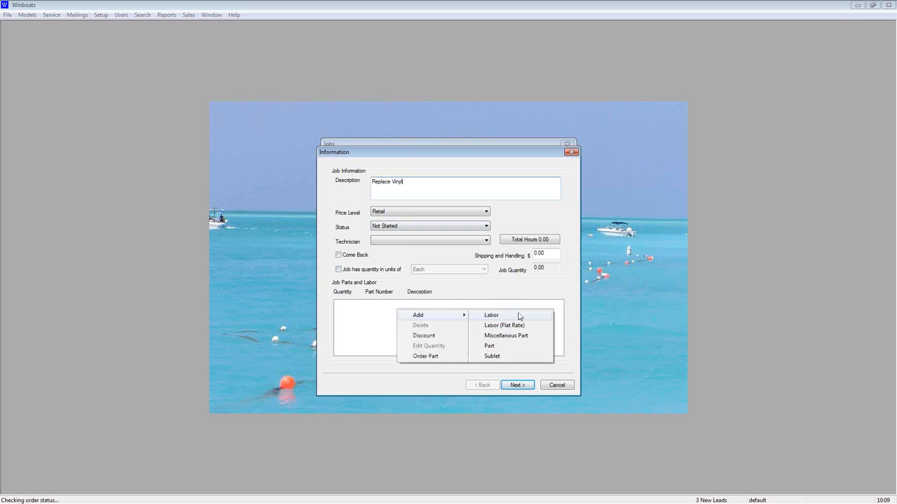
pyautogui.click(517, 316)
pyautogui.write('1')
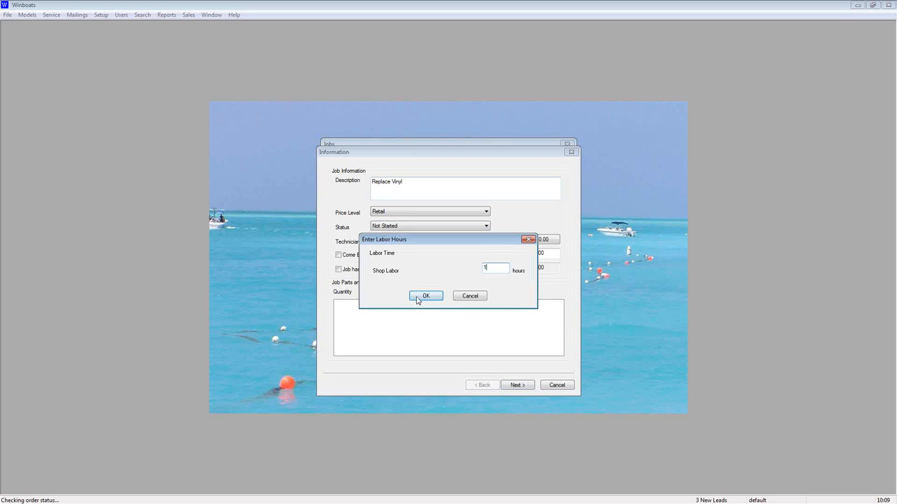
pyautogui.click(418, 299)
# Add part 7110250, O'RING,OIL FILL RISER 6.0L, to the Replace Vinyl job with a quantity of 2
pyautogui.rightClick(425, 326)
pyautogui.moveTo(444, 330)
pyautogui.click(555, 361)
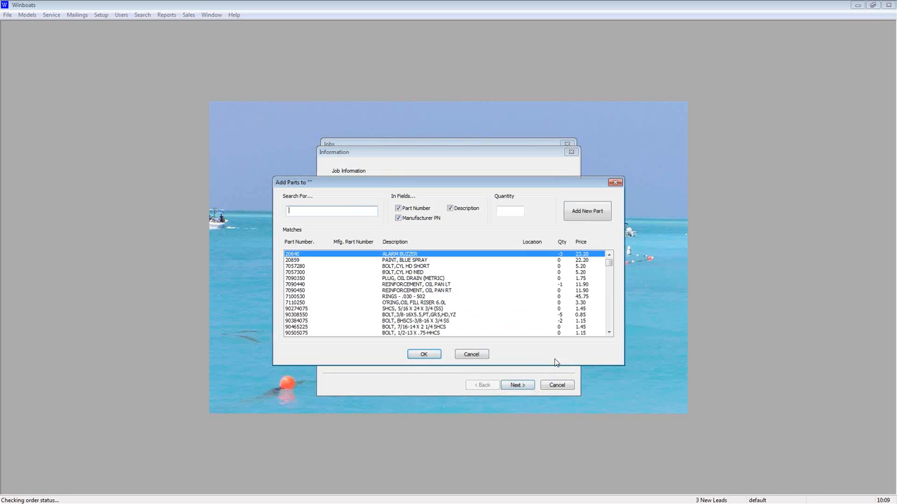
pyautogui.click(519, 302)
pyautogui.write('2')
pyautogui.click(427, 355)
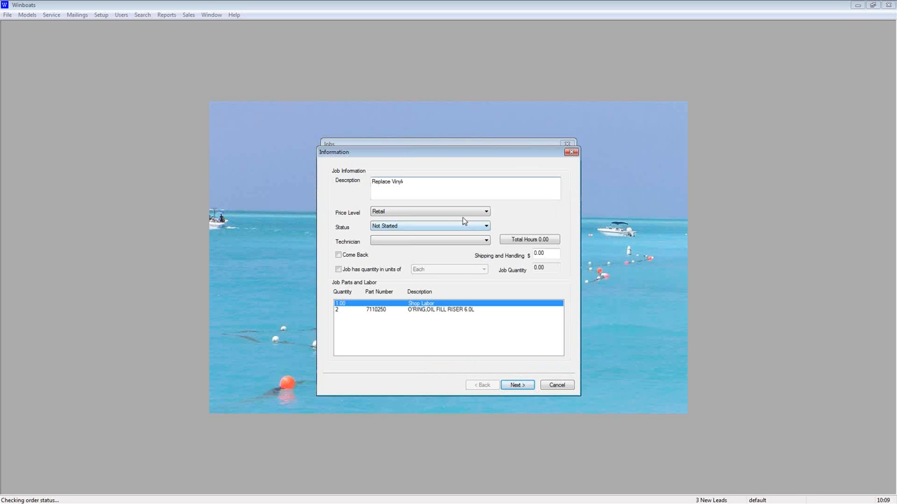
# Set the Replace Vinyl job's status to Estimate and finish the job without technician comments
pyautogui.click(459, 226)
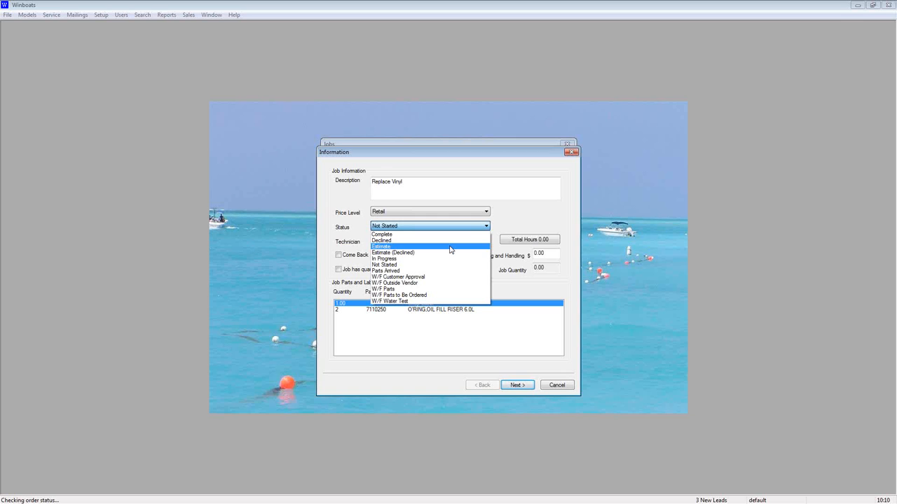
pyautogui.click(450, 248)
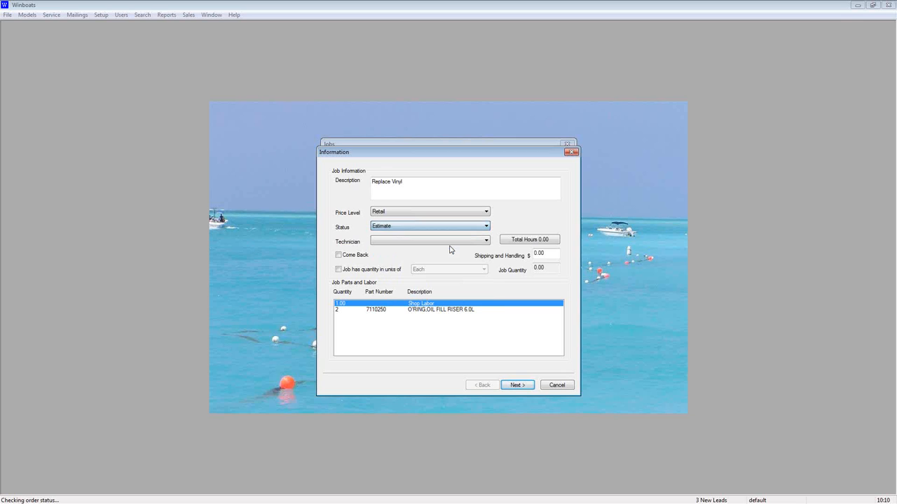
pyautogui.click(518, 385)
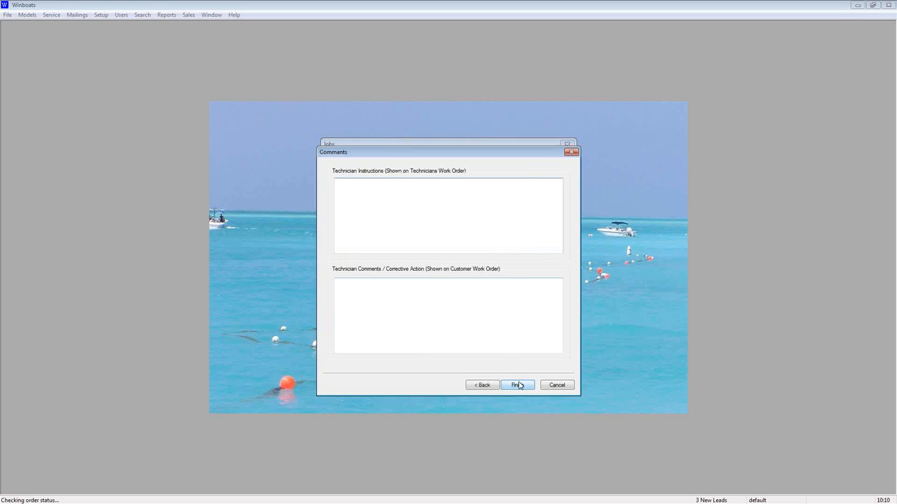
pyautogui.click(520, 385)
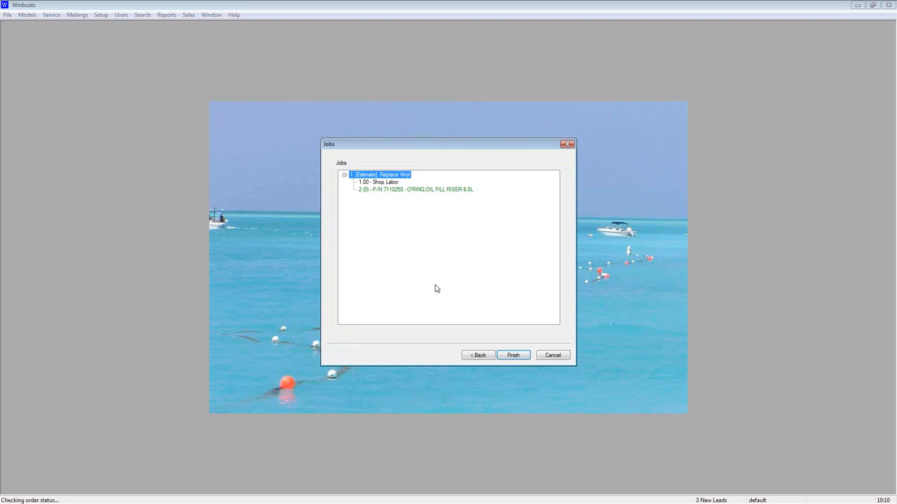
# Add a second job to the work order with the description "Test"
pyautogui.rightClick(362, 242)
pyautogui.click(389, 248)
pyautogui.press('Tab')
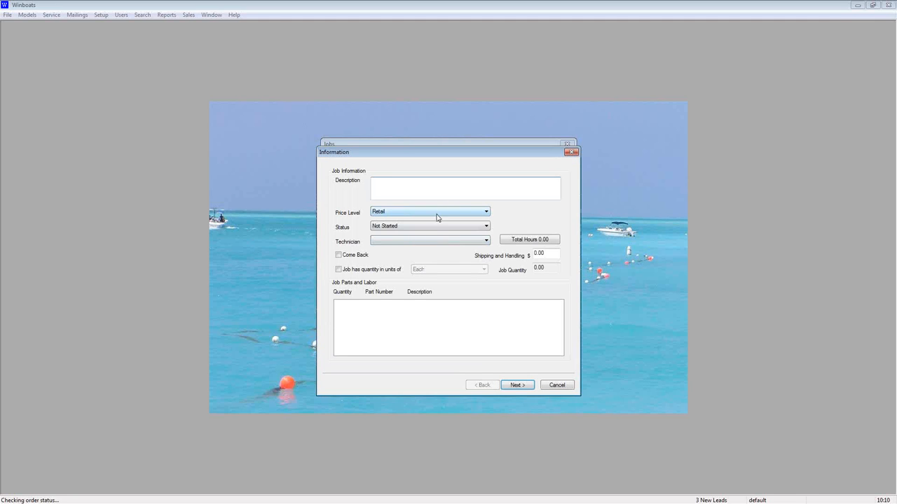
pyautogui.press('Tab')
pyautogui.write('Test')
# Add 1 hour of shop labor to the Test job
pyautogui.rightClick(402, 332)
pyautogui.moveTo(403, 332)
pyautogui.click(472, 335)
pyautogui.write('1')
pyautogui.click(425, 297)
# Add part 20640, ALARM BUZZER, to the Test job with a quantity of 2
pyautogui.rightClick(422, 315)
pyautogui.moveTo(433, 317)
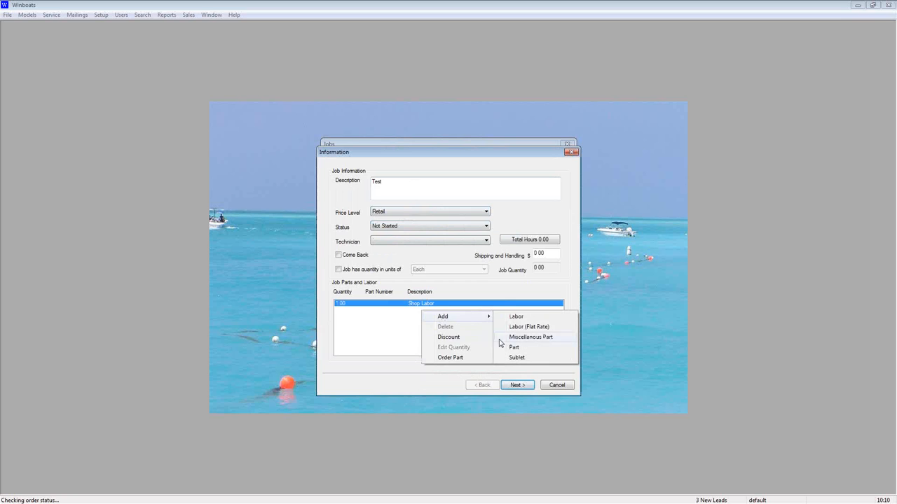
pyautogui.click(507, 344)
pyautogui.click(511, 212)
pyautogui.write('1')
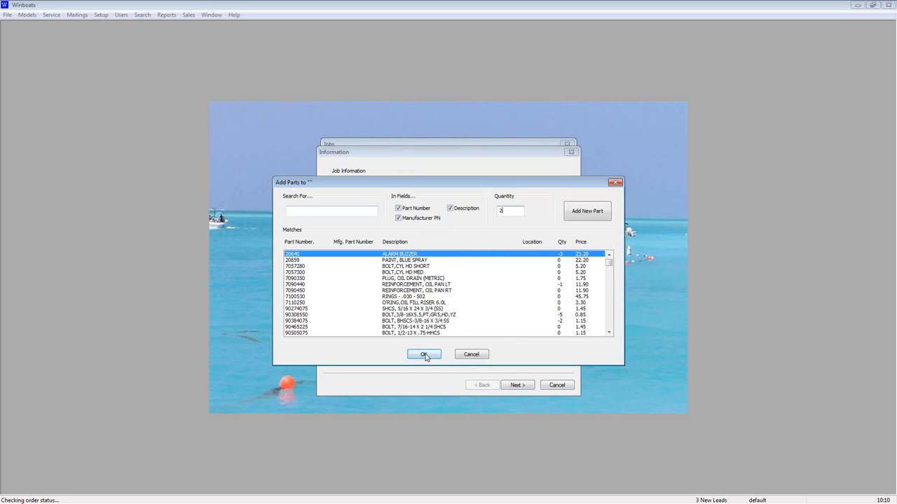
pyautogui.click(423, 354)
# Finish the Test job with blank comments and complete the work order
pyautogui.click(518, 385)
pyautogui.click(522, 386)
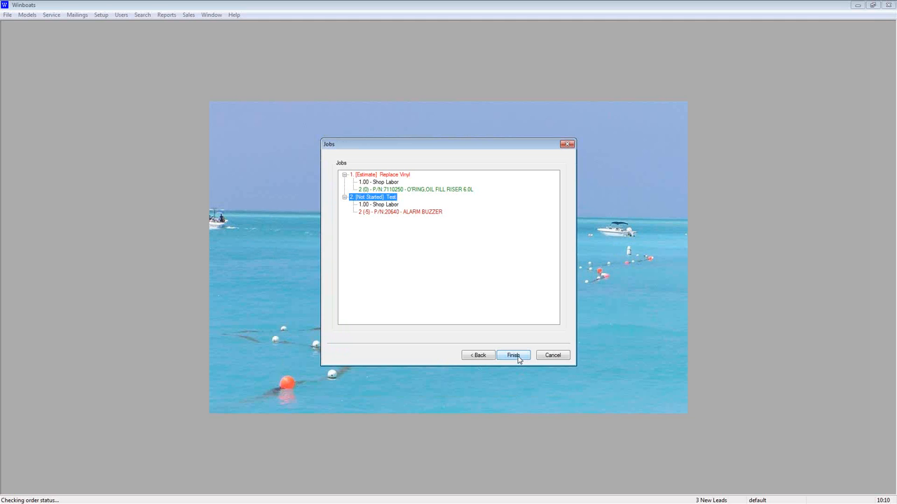
pyautogui.click(513, 356)
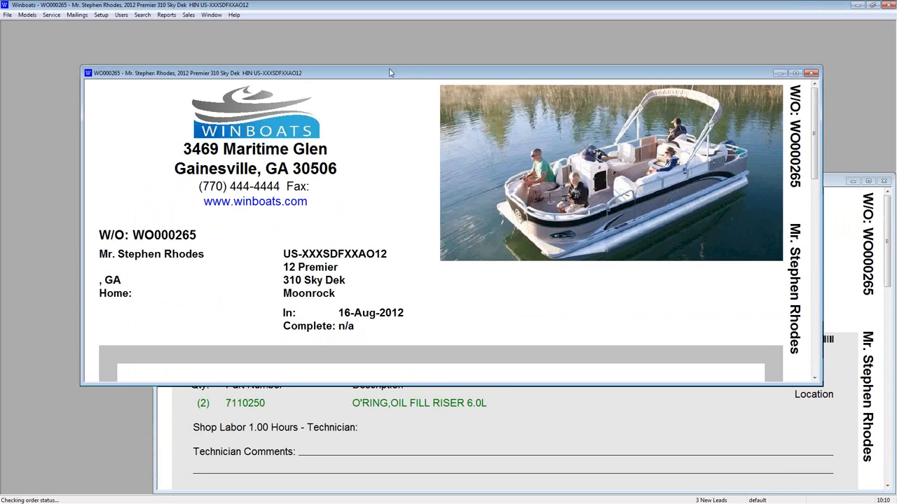
# Rearrange the work order windows, enlarge the technician's copy and examine how both jobs are listed
pyautogui.moveTo(390, 71); pyautogui.dragTo(385, 66)
pyautogui.click(512, 385)
pyautogui.moveTo(462, 183); pyautogui.dragTo(405, 95)
pyautogui.moveTo(466, 405); pyautogui.dragTo(470, 490)
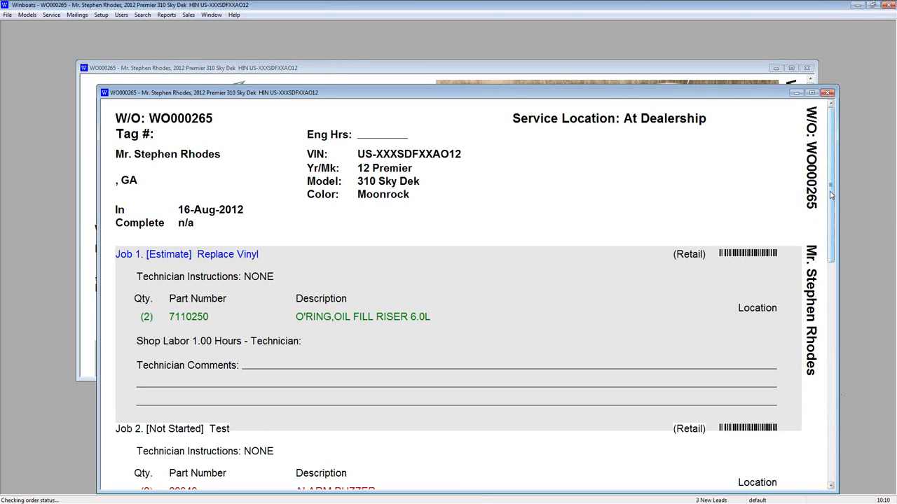
pyautogui.moveTo(831, 194); pyautogui.dragTo(829, 242)
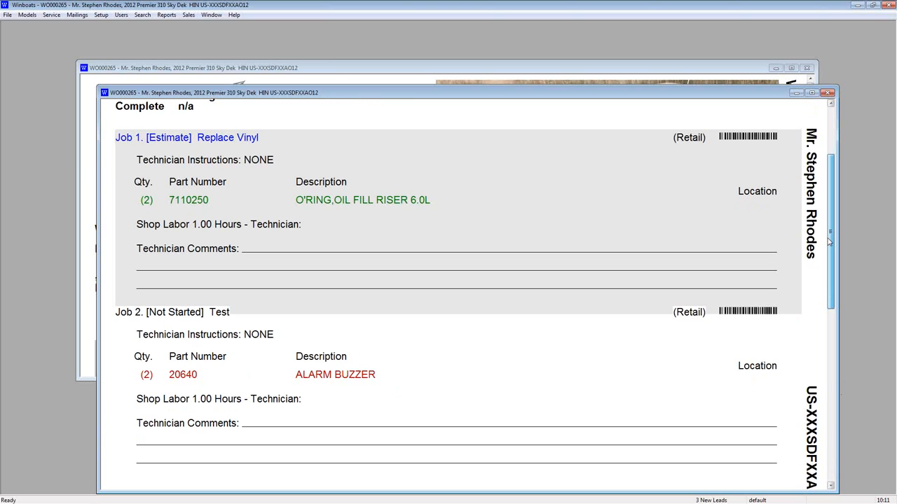
# Bring the customer's copy of the work order forward, enlarge it and examine the job totals and estimated totals
pyautogui.click(557, 68)
pyautogui.scroll(-2, 445, 280)
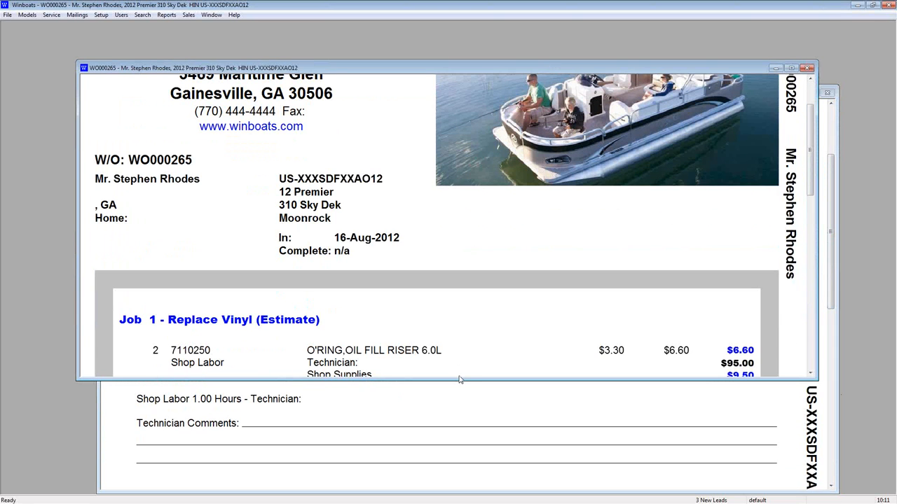
pyautogui.moveTo(460, 380); pyautogui.dragTo(463, 477)
pyautogui.scroll(-5, 471, 379)
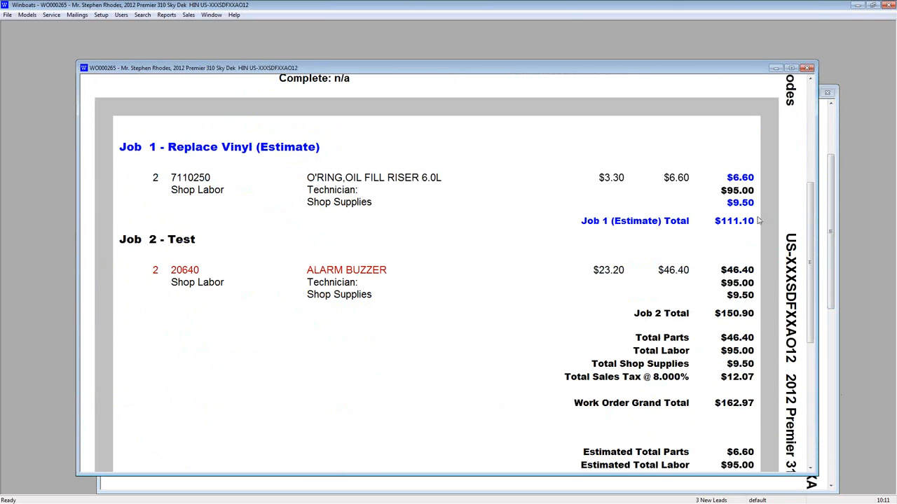
pyautogui.scroll(-1, 752, 428)
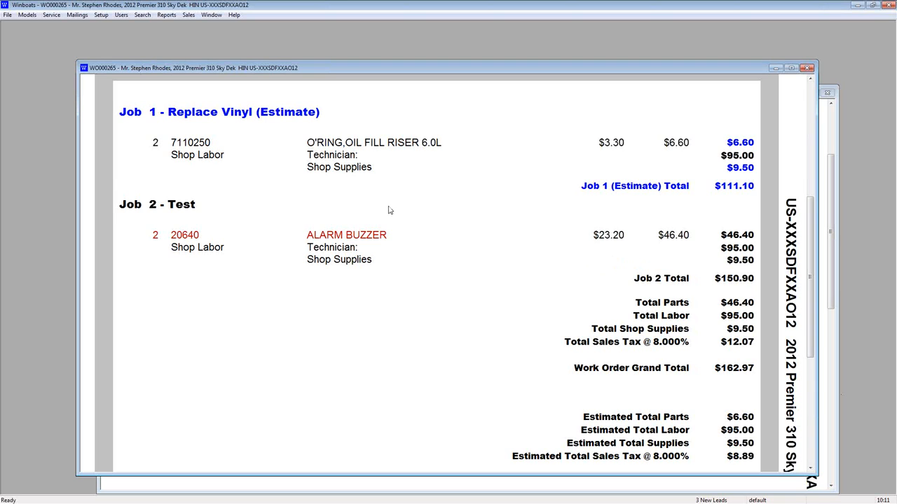
# Edit the work order's Replace Vinyl job from the customer's copy, changing its status to Not Started, and save
pyautogui.rightClick(388, 111)
pyautogui.click(407, 116)
pyautogui.rightClick(391, 183)
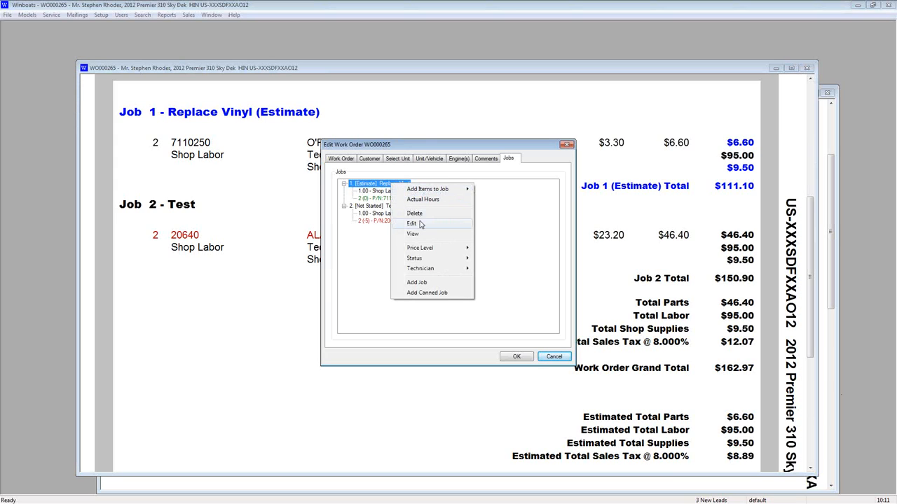
pyautogui.moveTo(441, 258)
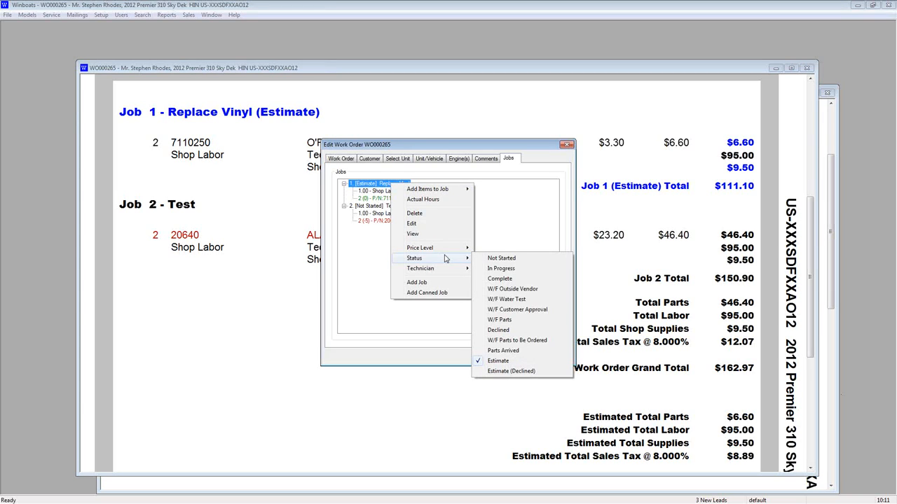
pyautogui.click(500, 268)
pyautogui.click(531, 357)
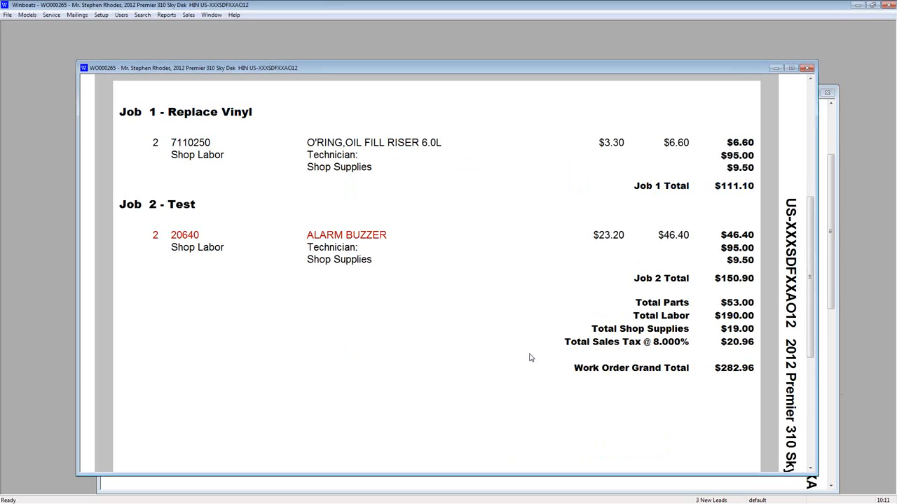
# Review the Replace Vinyl job and the totals in the technician's and customer's copies, and close both work order windows
pyautogui.click(830, 239)
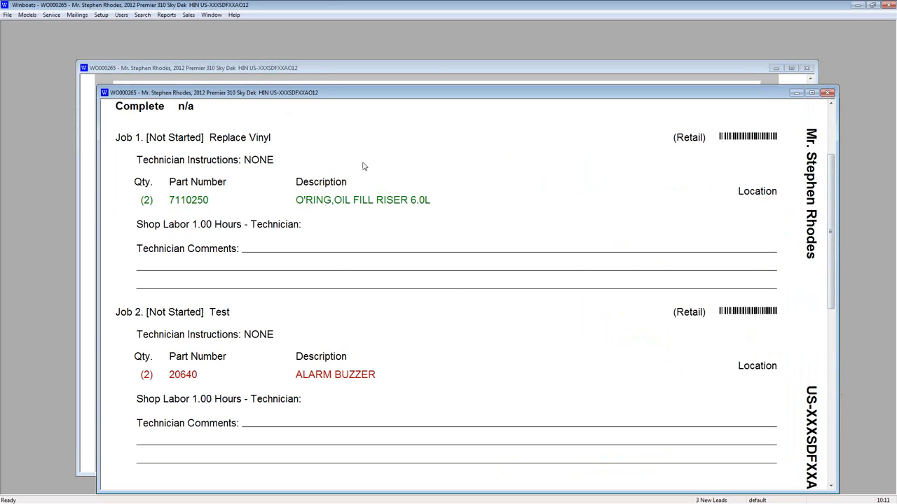
pyautogui.click(433, 74)
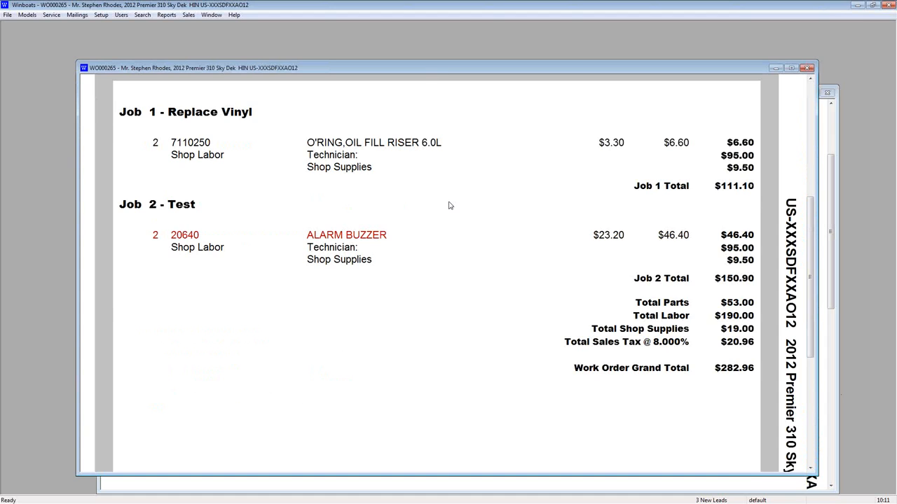
pyautogui.scroll(3, 634, 287)
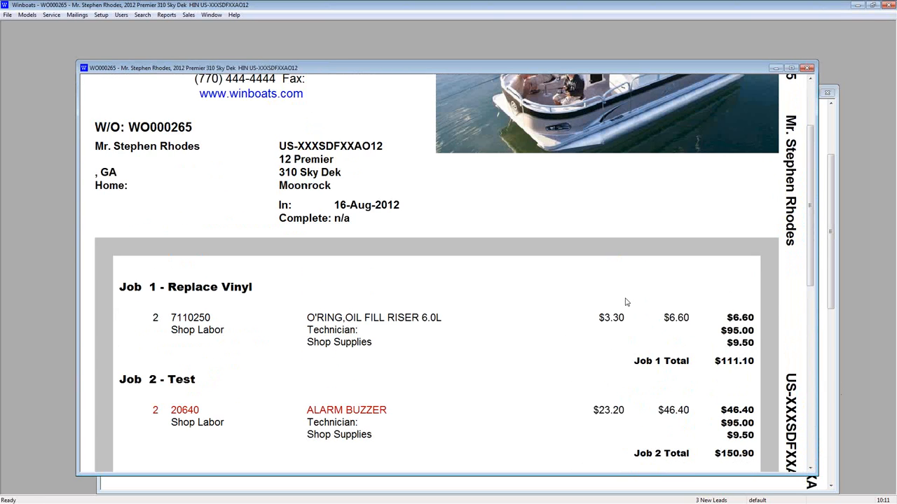
pyautogui.scroll(-3, 627, 302)
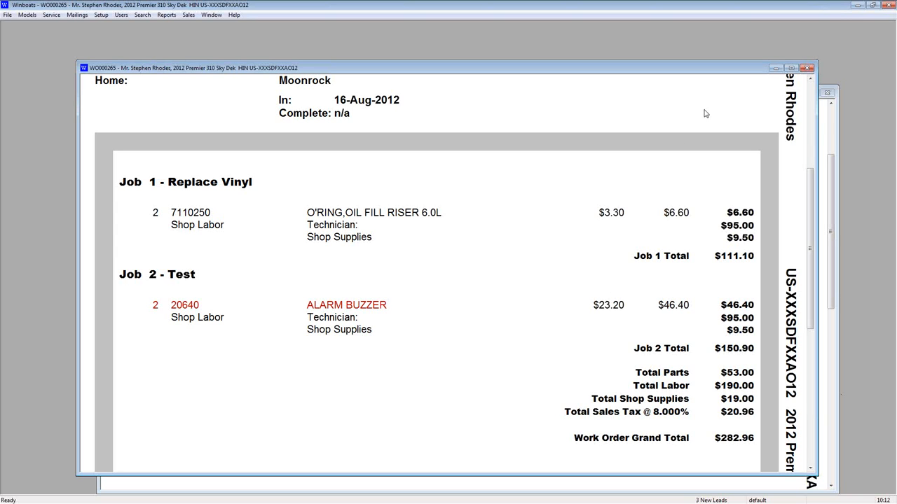
pyautogui.click(807, 68)
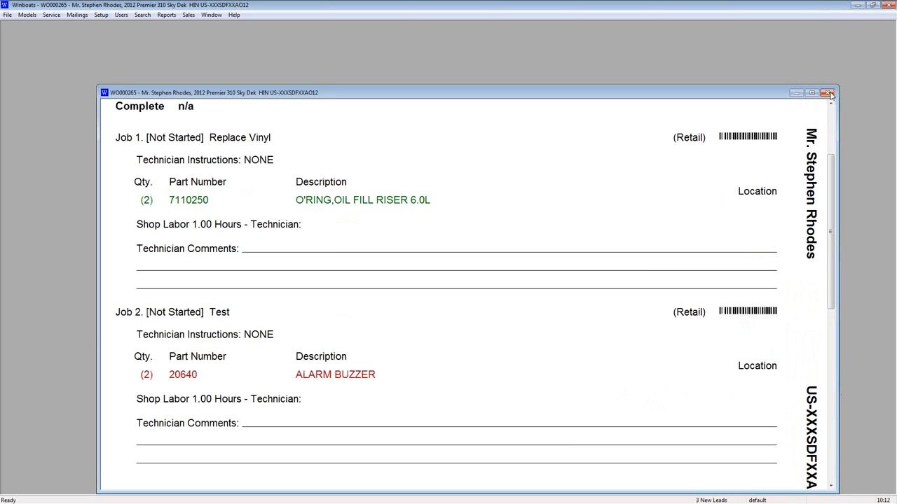
pyautogui.click(827, 93)
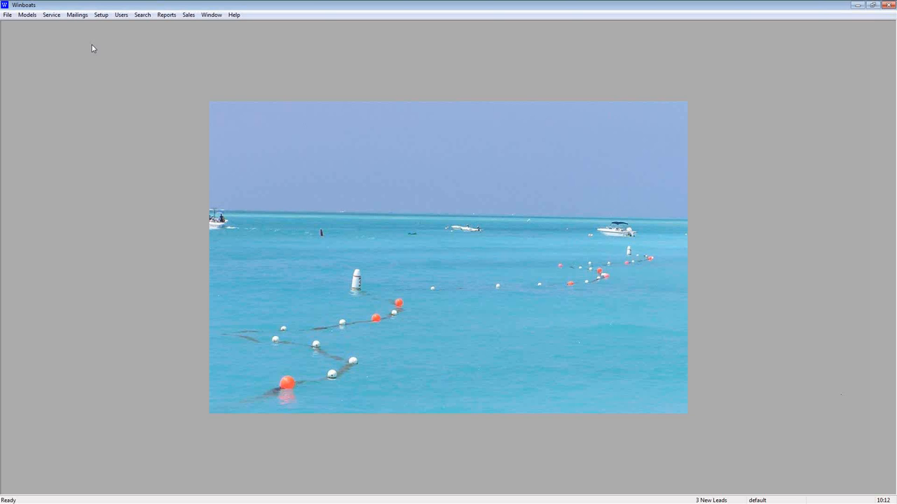
# Open the list of service price levels, reposition its window and look over the Retail and Warranty levels
pyautogui.click(51, 15)
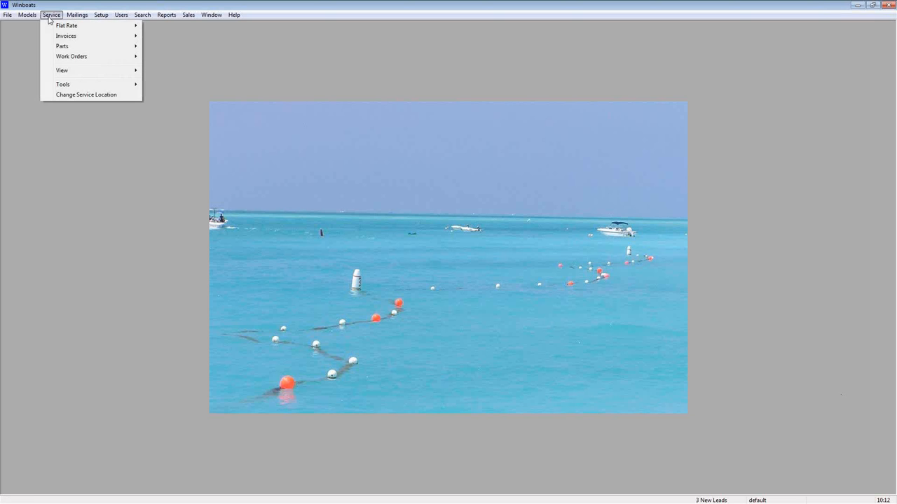
pyautogui.moveTo(45, 47)
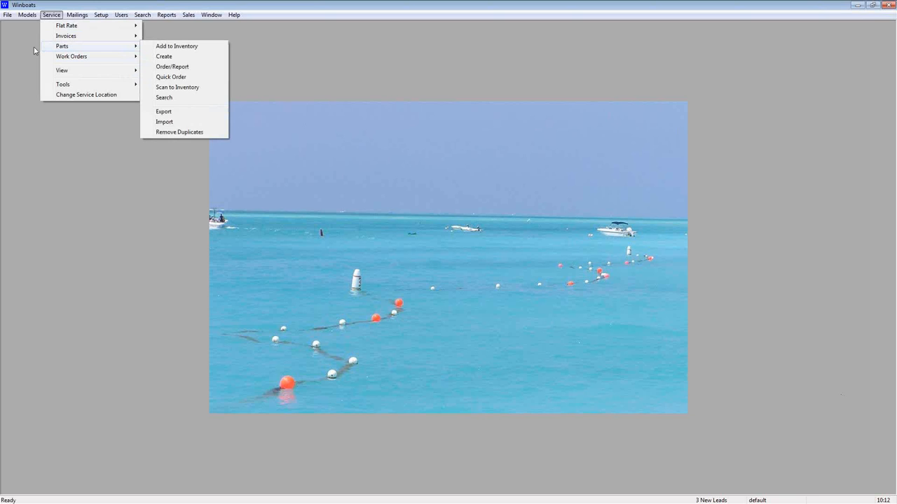
pyautogui.moveTo(74, 75)
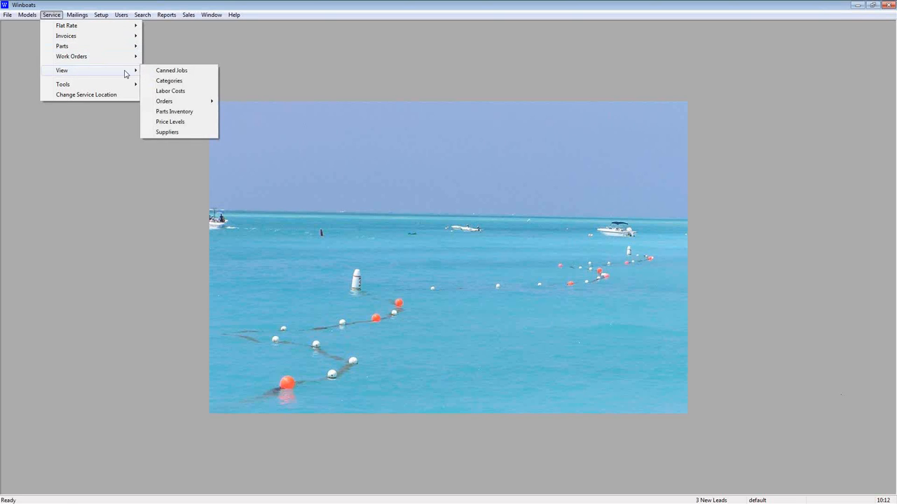
pyautogui.click(175, 123)
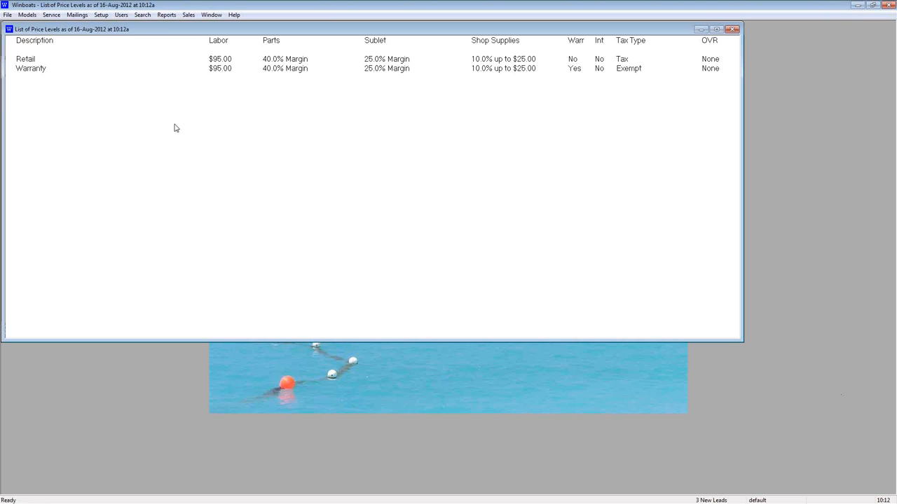
pyautogui.moveTo(348, 32); pyautogui.dragTo(373, 92)
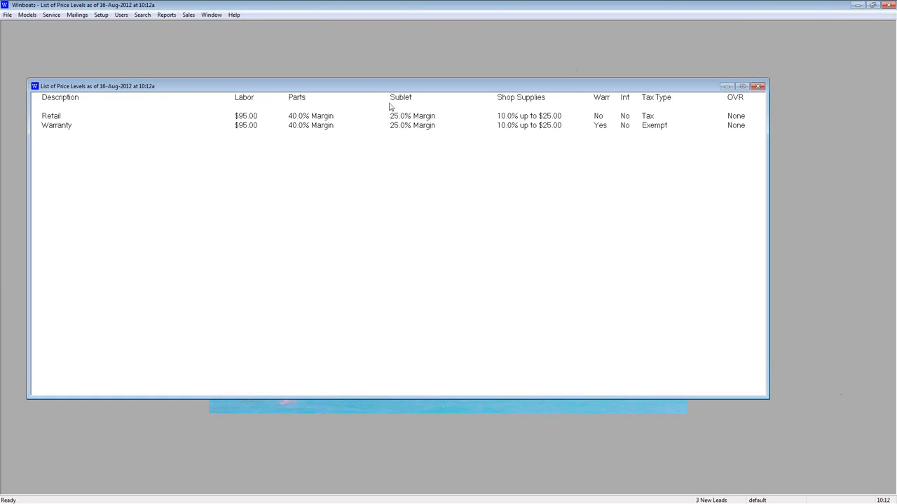
pyautogui.rightClick(170, 156)
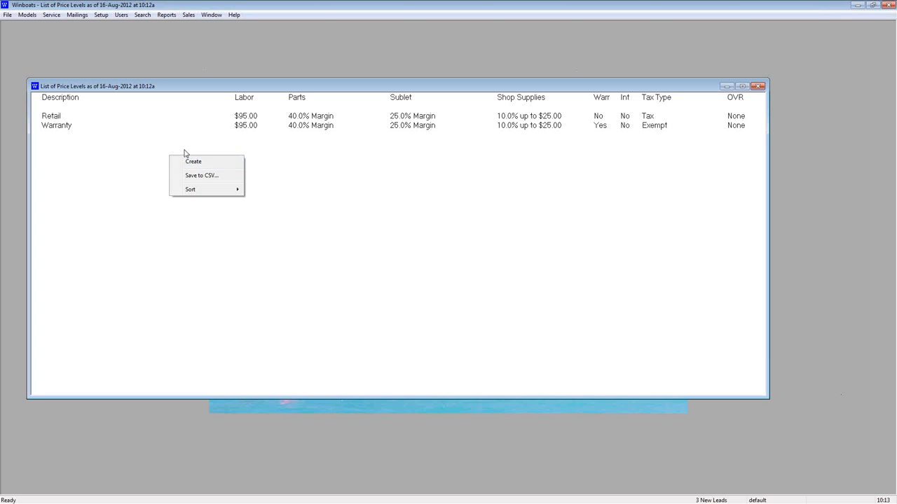
# Open the Warranty price level for editing and review its general and part pricing settings
pyautogui.click(143, 117)
pyautogui.click(122, 126)
pyautogui.rightClick(122, 126)
pyautogui.click(140, 141)
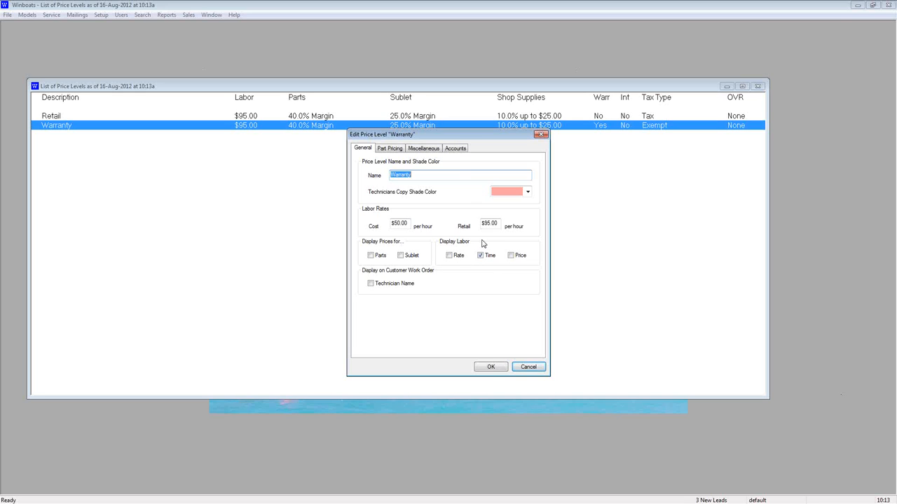
pyautogui.click(387, 150)
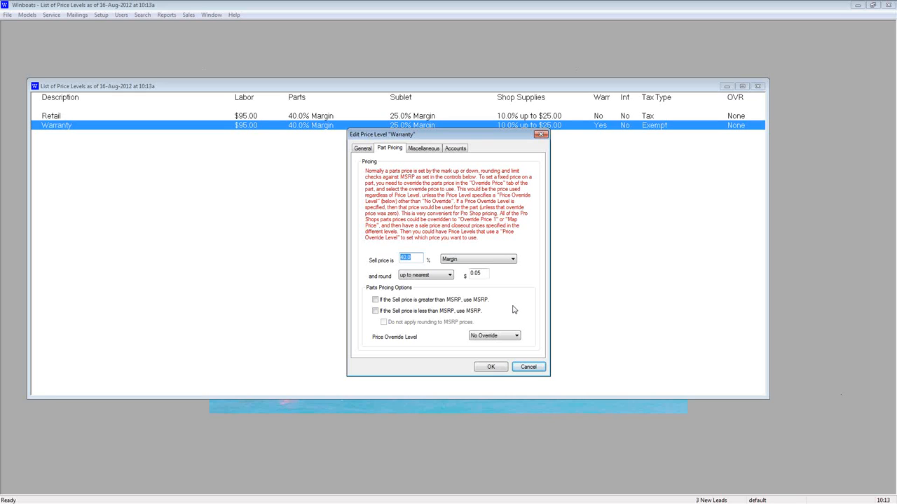
# Review the Warranty level's shop supplies and sublet settings, choose Tax Exempt as tax type, and check the shipping taxation options
pyautogui.click(425, 147)
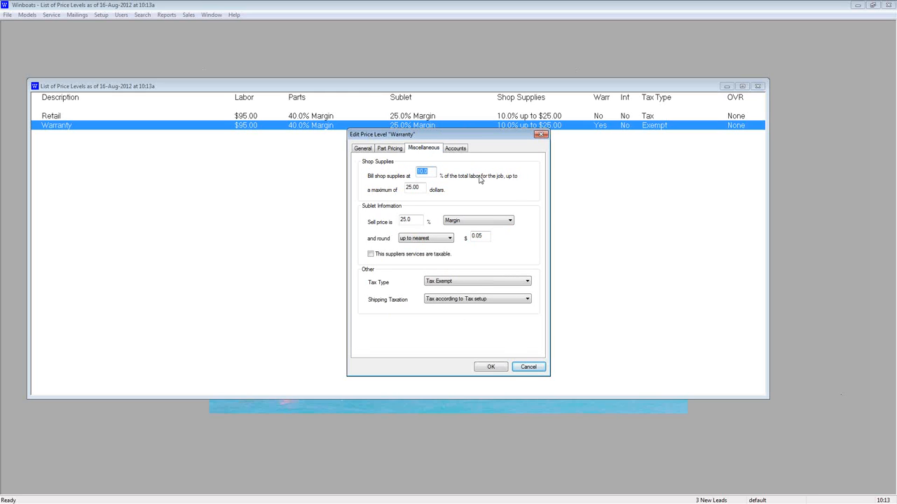
pyautogui.click(495, 283)
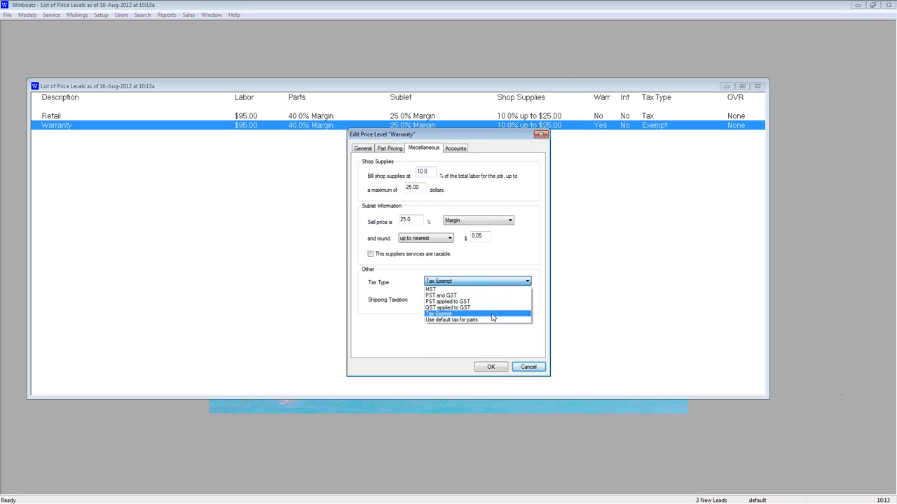
pyautogui.click(493, 316)
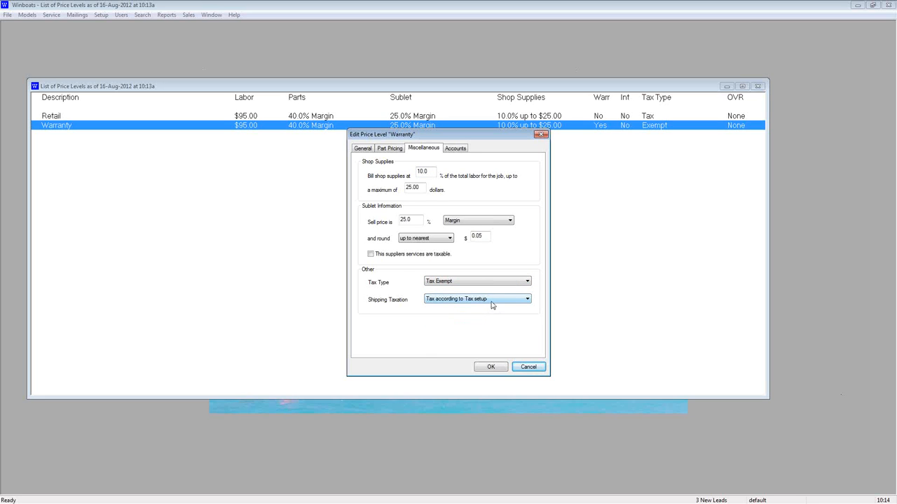
pyautogui.click(492, 303)
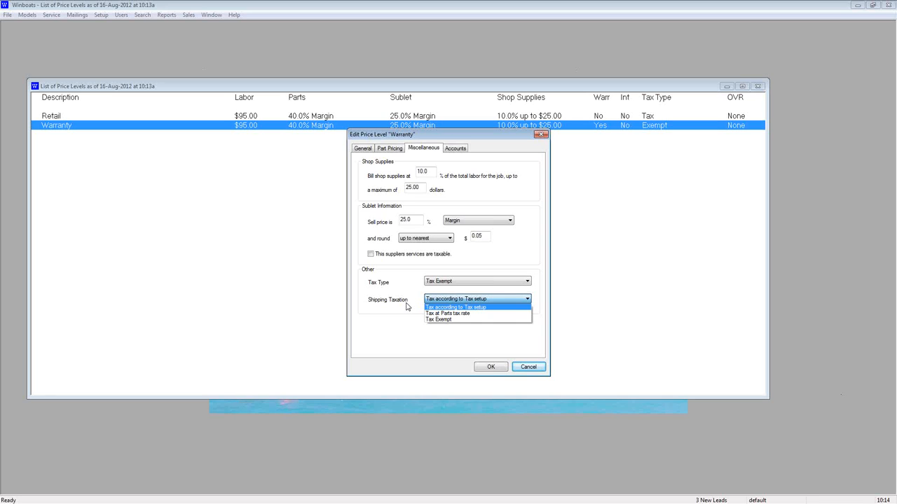
# Choose Warranty - Any Manufacturer as the Warranty level's receivable charge account, save the level and close the price level list
pyautogui.click(456, 149)
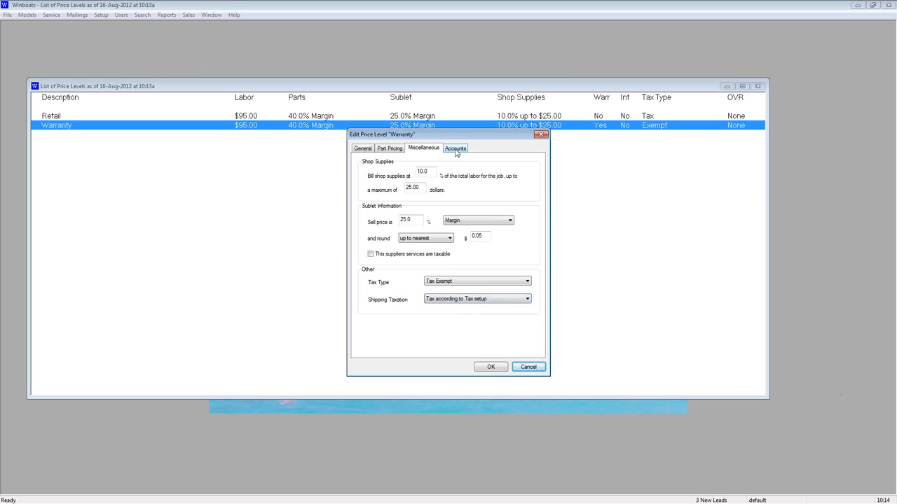
pyautogui.click(456, 150)
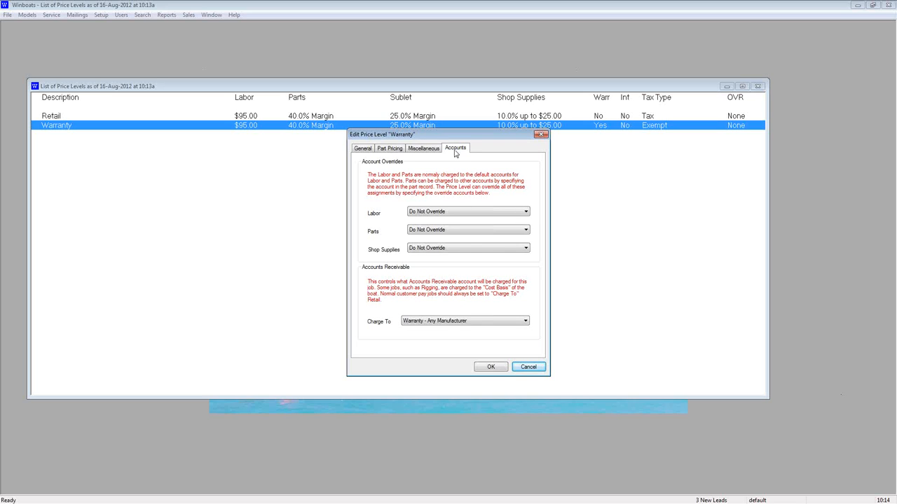
pyautogui.click(482, 322)
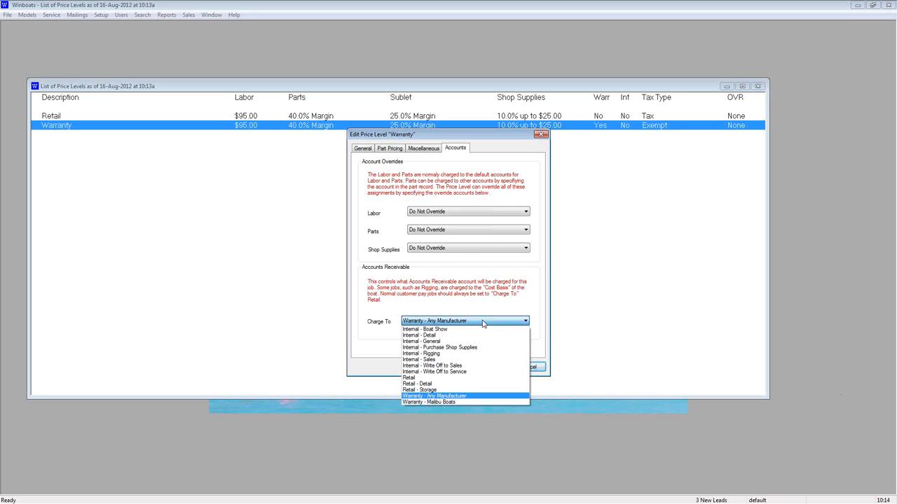
pyautogui.click(455, 397)
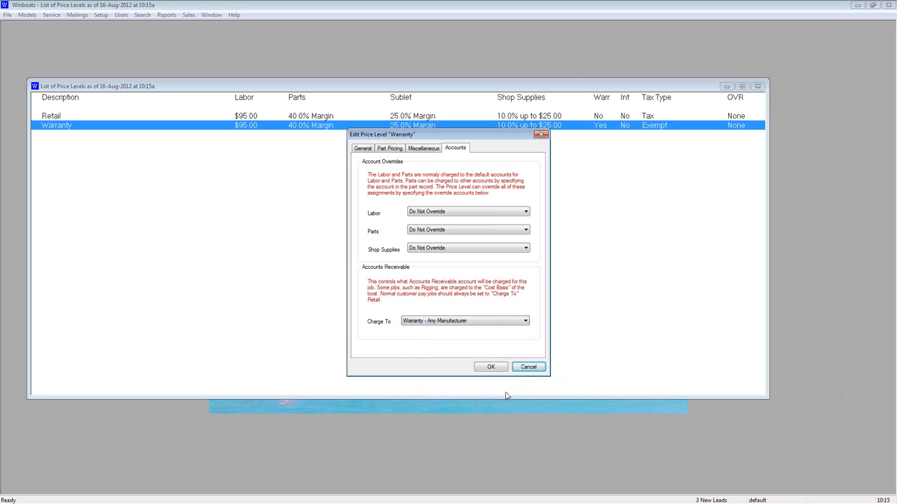
pyautogui.click(499, 368)
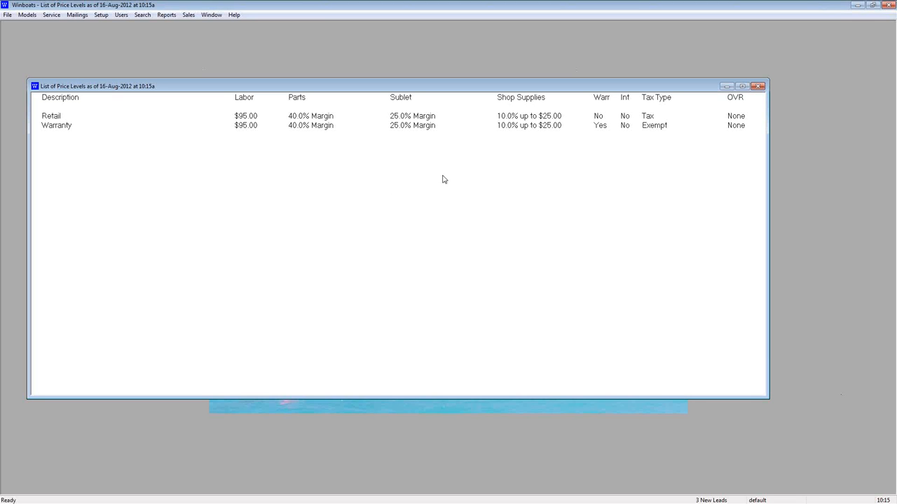
pyautogui.click(757, 85)
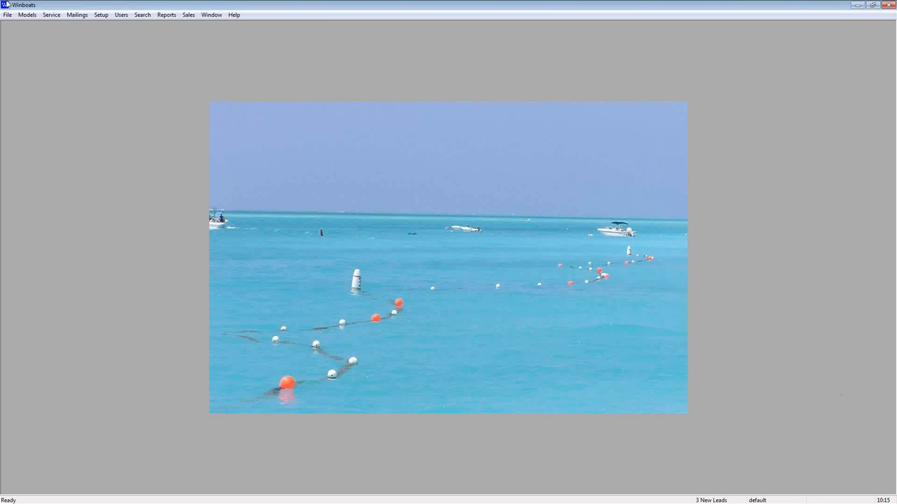
# Start a new work order with the default information and assign the existing customer, found by last name
pyautogui.click(50, 15)
pyautogui.moveTo(73, 56)
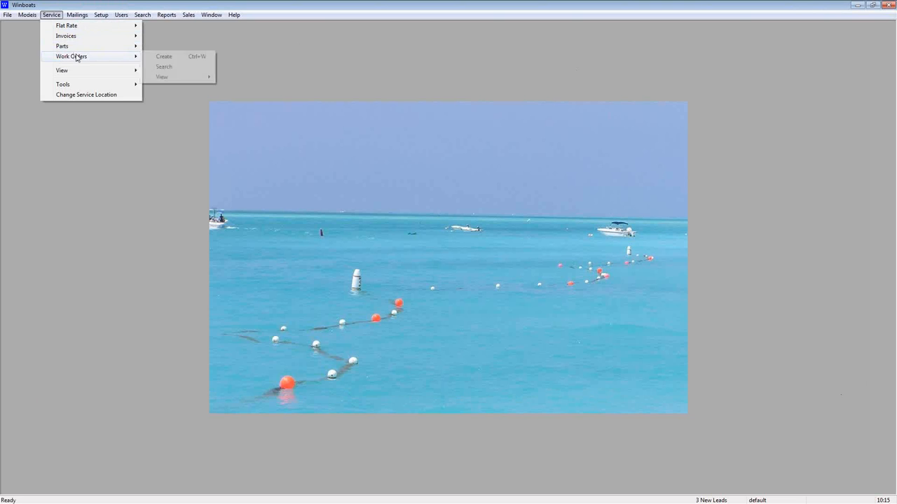
pyautogui.click(165, 61)
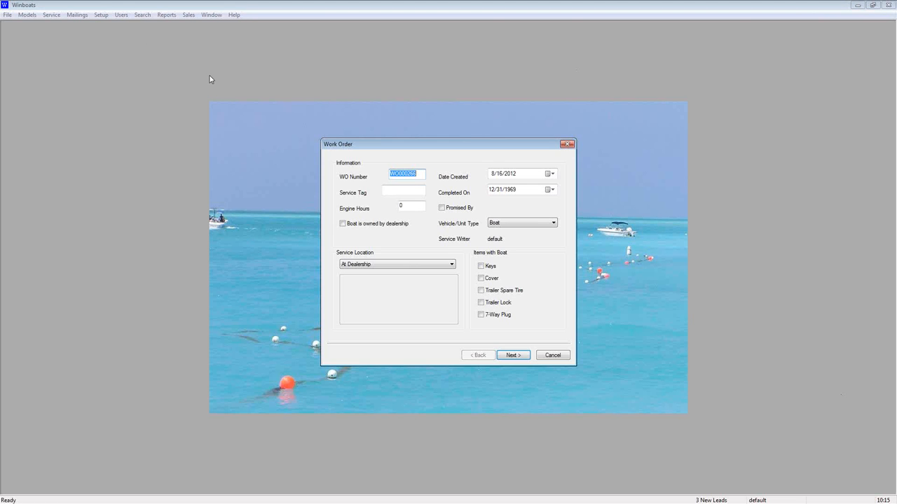
pyautogui.click(511, 355)
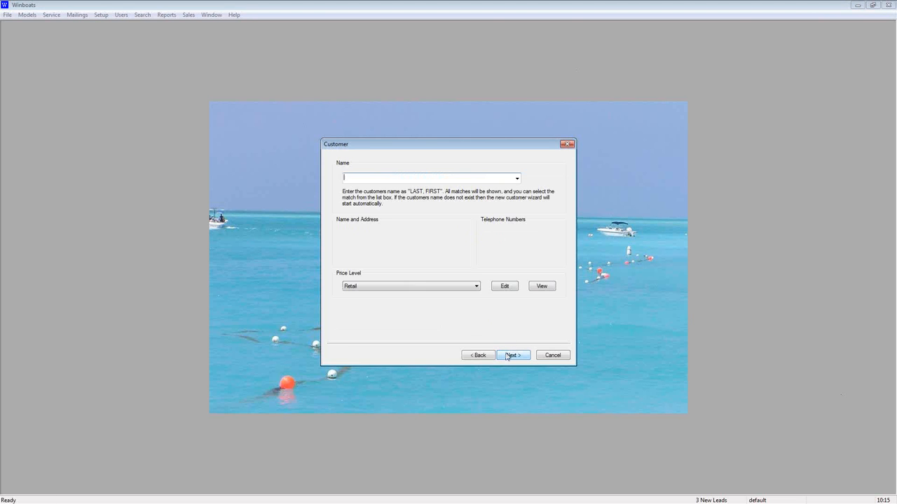
pyautogui.write('rhodes')
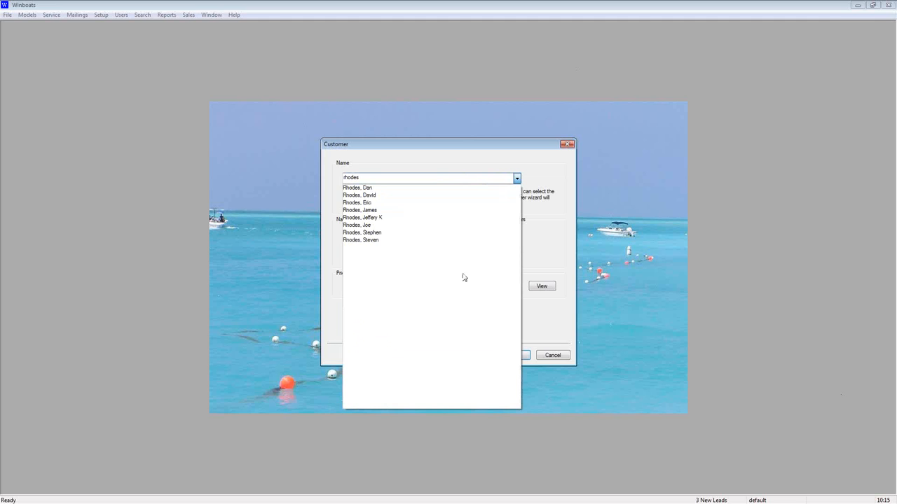
pyautogui.click(417, 239)
pyautogui.click(518, 356)
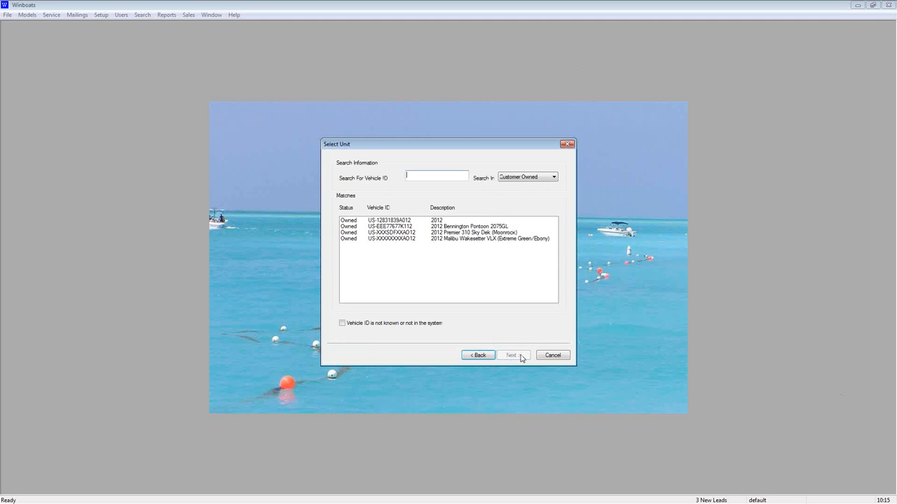
# Select the customer's 2012 Malibu Wakesetter VLX as the unit and accept the boat details to reach the job list
pyautogui.click(463, 242)
pyautogui.click(514, 355)
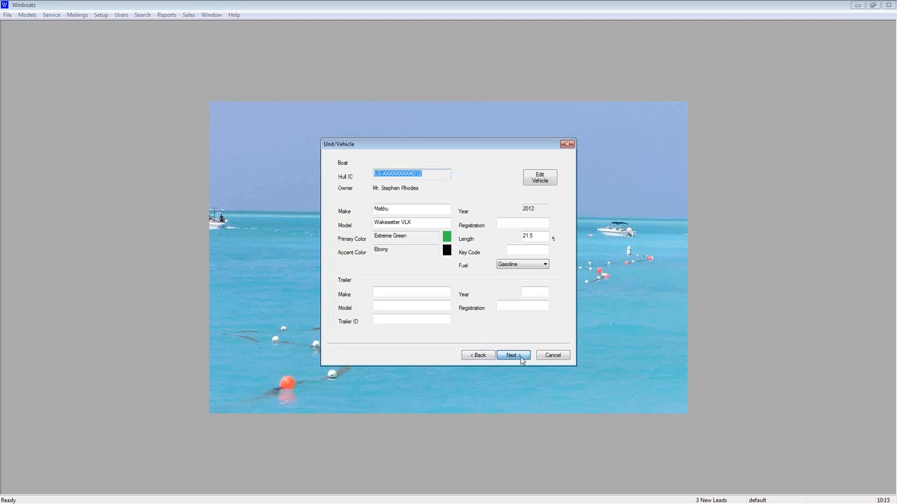
pyautogui.click(519, 355)
pyautogui.click(518, 356)
pyautogui.click(517, 355)
# Add a job described as "Steering Cable" to the work order and assign it the Warranty price level
pyautogui.rightClick(411, 206)
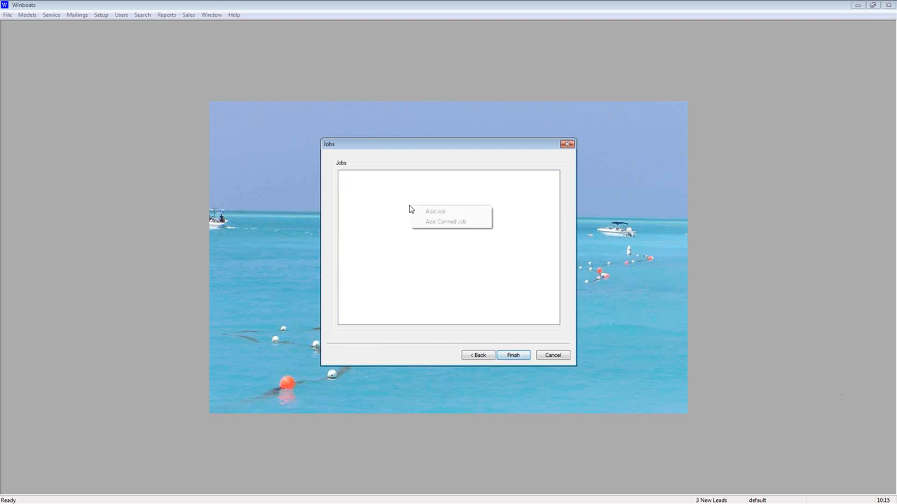
pyautogui.click(435, 212)
pyautogui.write('S')
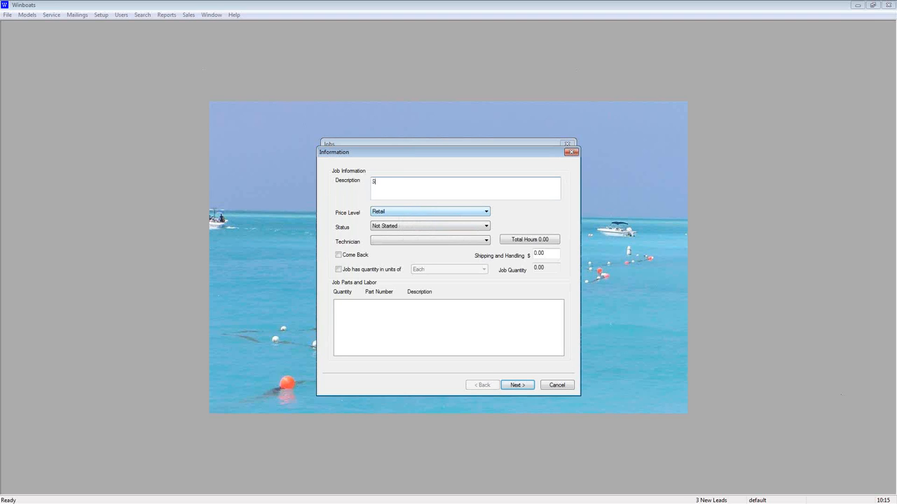
pyautogui.write('teering Cab')
pyautogui.click(427, 214)
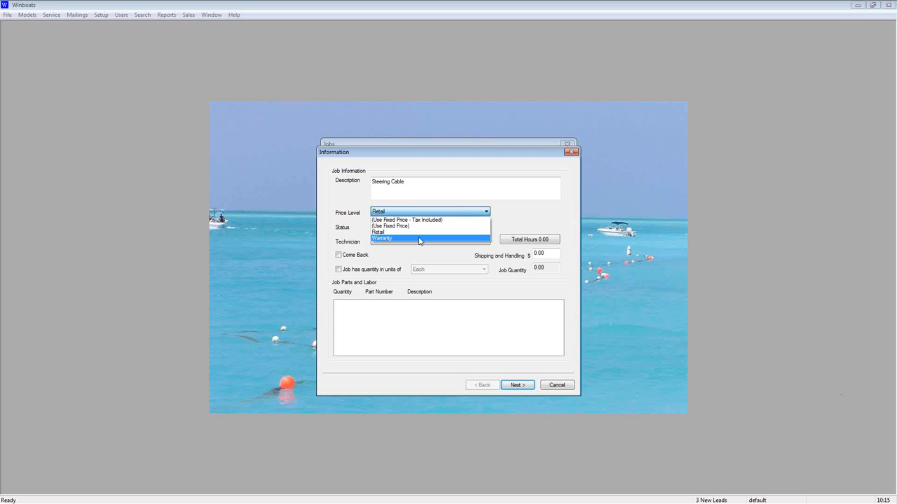
pyautogui.click(420, 239)
# Add Shop Labor with a quantity of 1.00 to the Steering Cable job
pyautogui.rightClick(406, 303)
pyautogui.moveTo(459, 309)
pyautogui.click(522, 309)
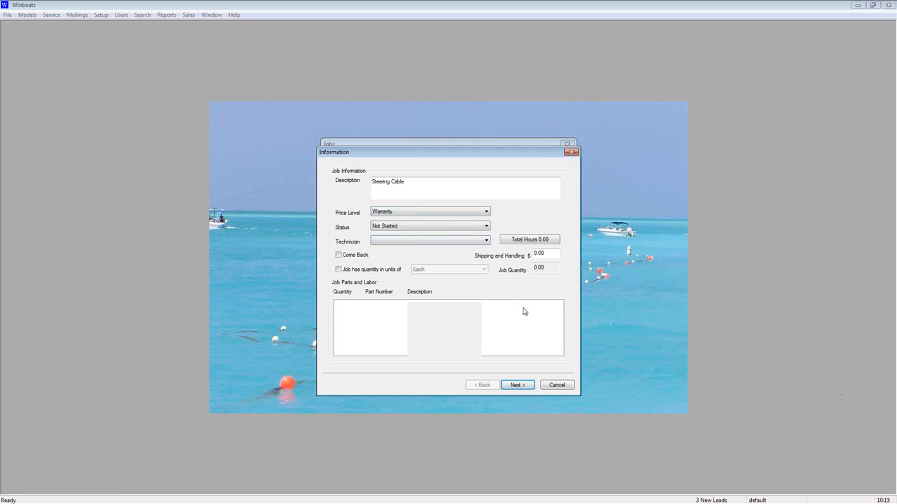
pyautogui.click(437, 297)
# Add two of part 90384075, the BHSCS-3/8-16 X 3/4 SS bolt, to the Steering Cable job
pyautogui.rightClick(434, 316)
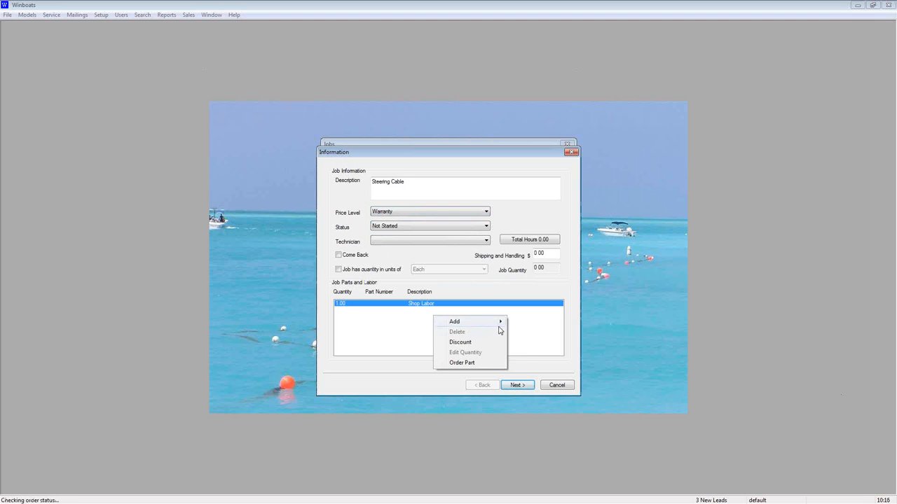
pyautogui.moveTo(498, 323)
pyautogui.click(525, 352)
pyautogui.click(501, 321)
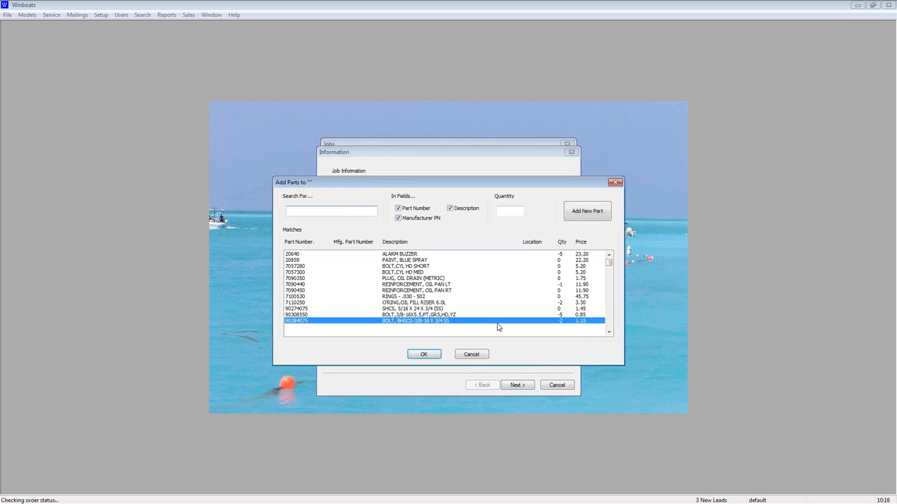
pyautogui.write('2')
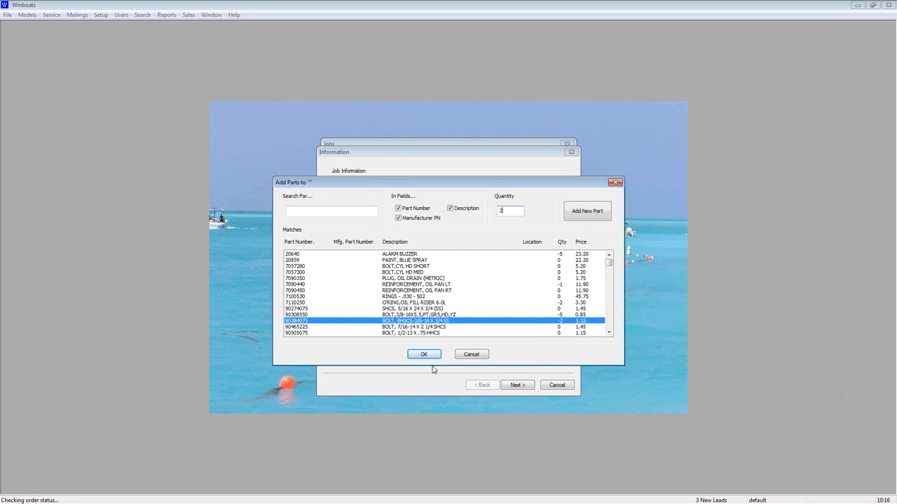
pyautogui.click(428, 355)
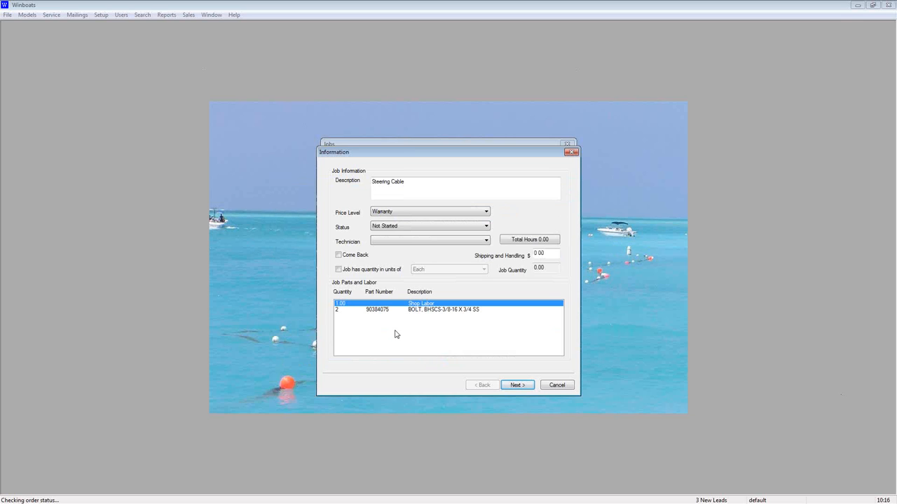
# Continue past the job's comments and pictures without adding any, to reach its warranty claim information
pyautogui.click(525, 389)
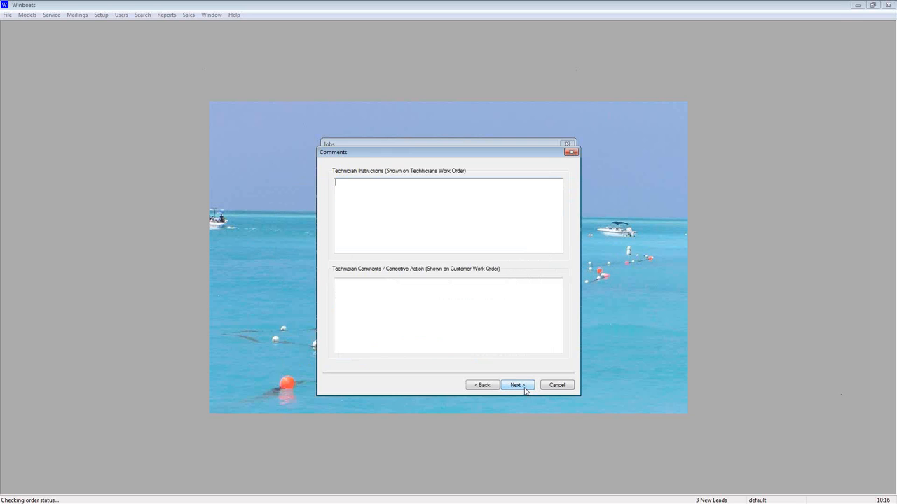
pyautogui.click(526, 387)
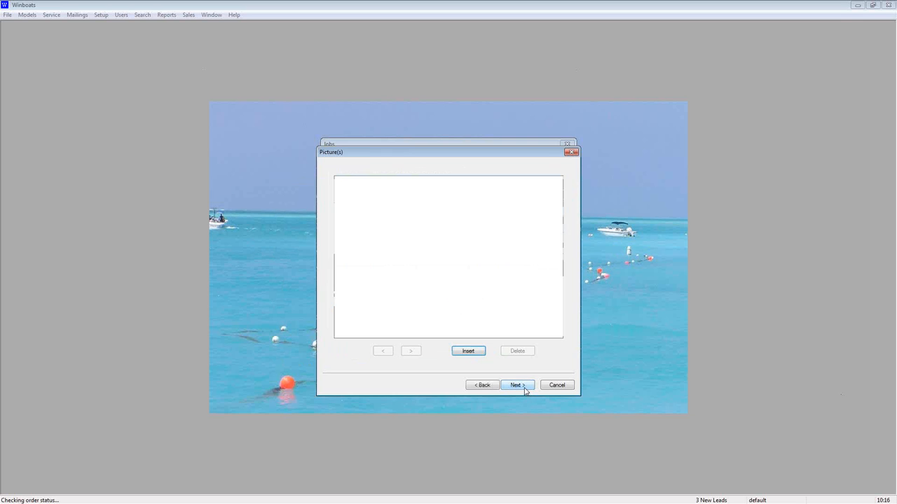
pyautogui.click(526, 387)
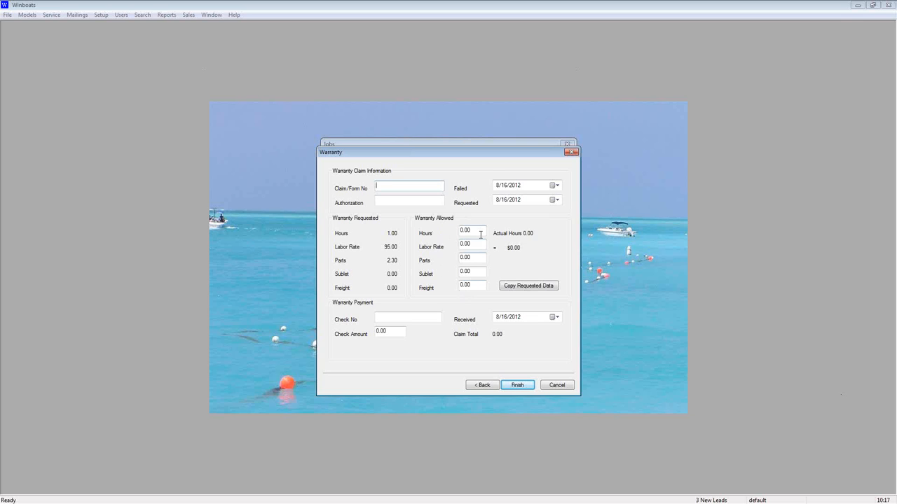
# Copy the requested warranty data into the allowed amounts, set the allowed hours to 2, and finish the Steering Cable job
pyautogui.click(524, 287)
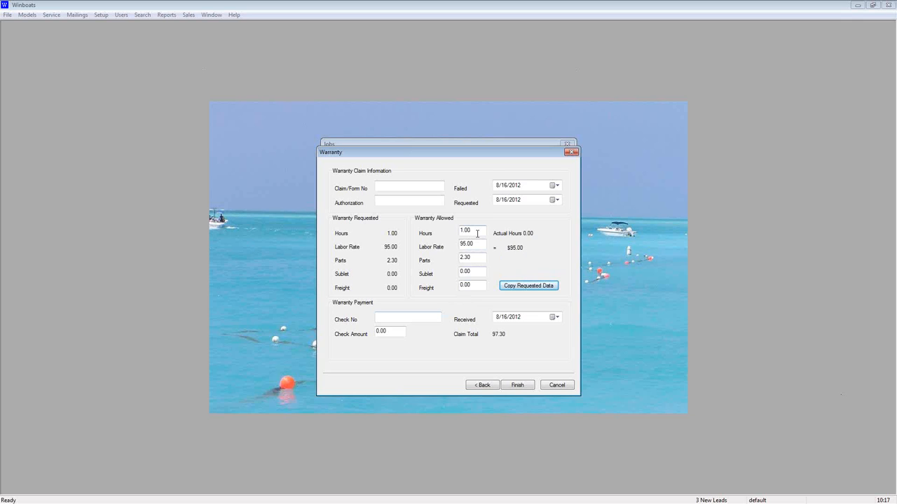
pyautogui.moveTo(479, 232); pyautogui.dragTo(403, 239)
pyautogui.write('2')
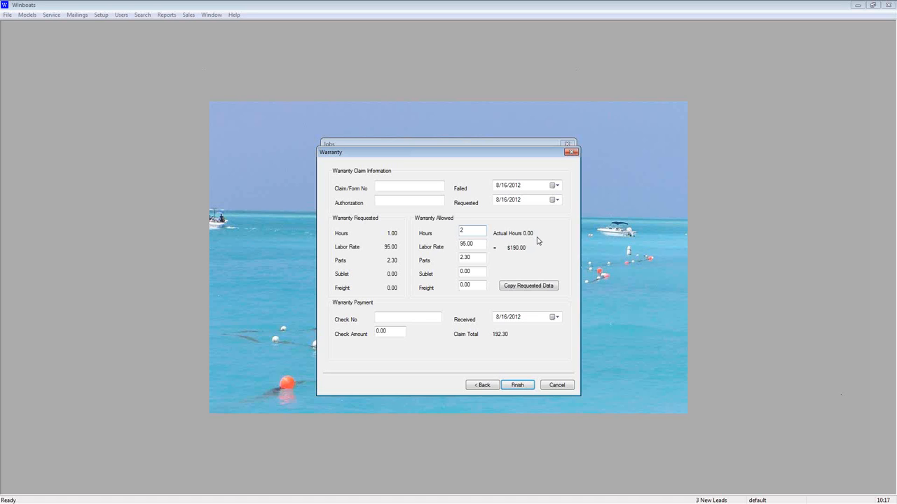
pyautogui.click(517, 385)
# Reopen the Steering Cable job for editing, copy the requested warranty data over the allowed amounts, and save the job
pyautogui.rightClick(378, 181)
pyautogui.click(405, 217)
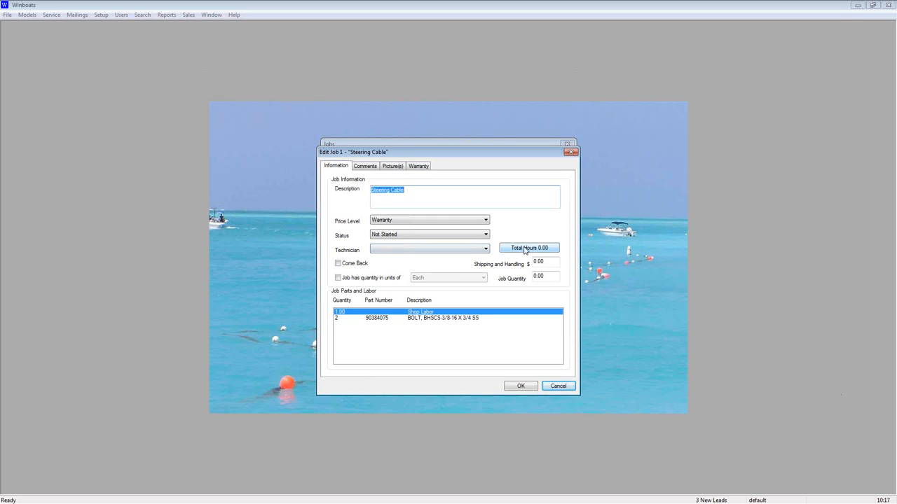
pyautogui.click(485, 249)
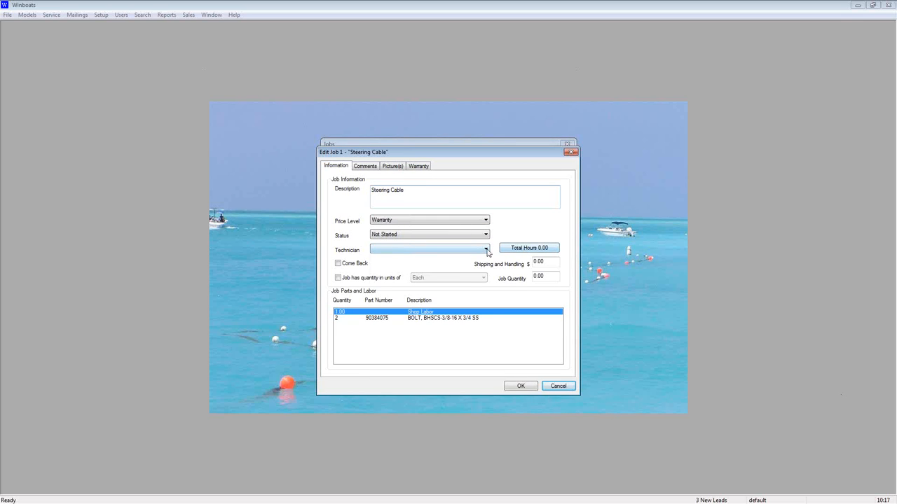
pyautogui.click(525, 251)
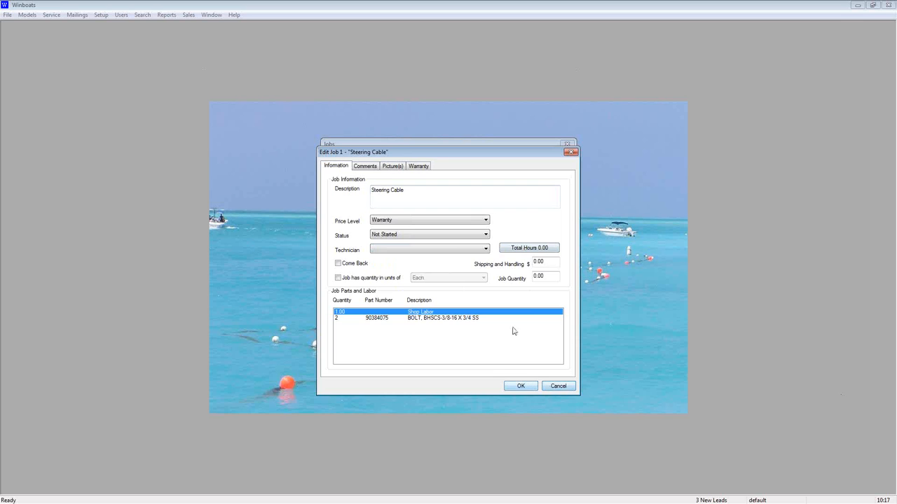
pyautogui.click(419, 167)
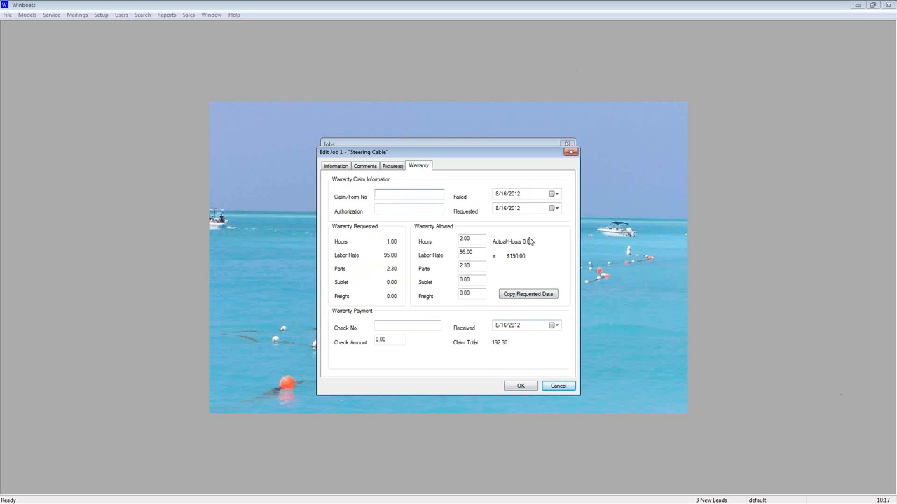
pyautogui.click(528, 297)
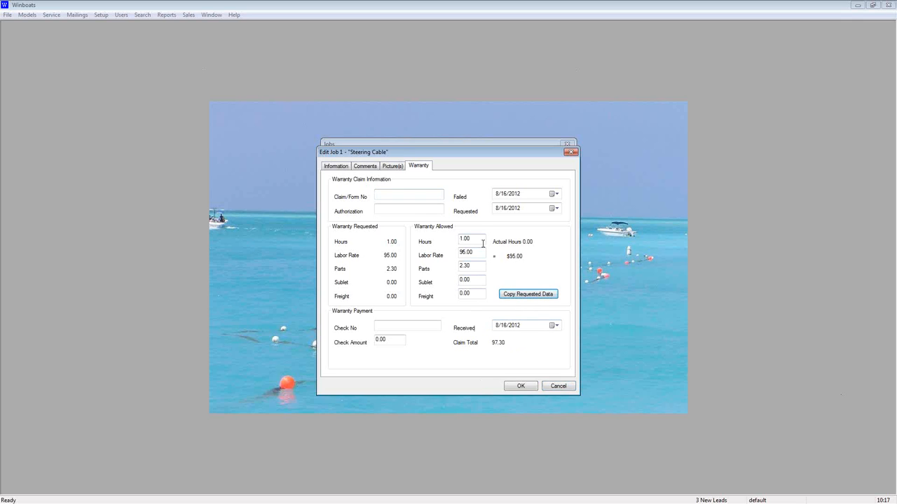
pyautogui.click(529, 387)
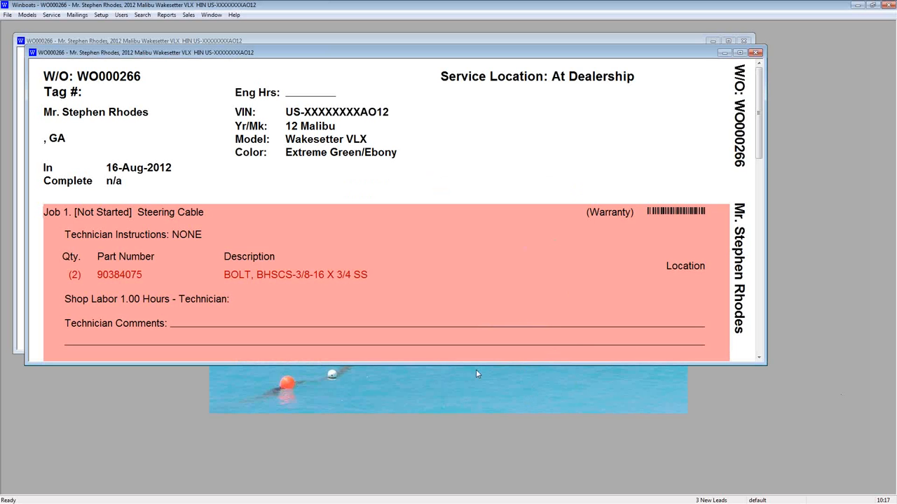
# Enlarge the work order's technician copy and check the technician copy shade color set for the Warranty price level
pyautogui.moveTo(470, 364); pyautogui.dragTo(465, 490)
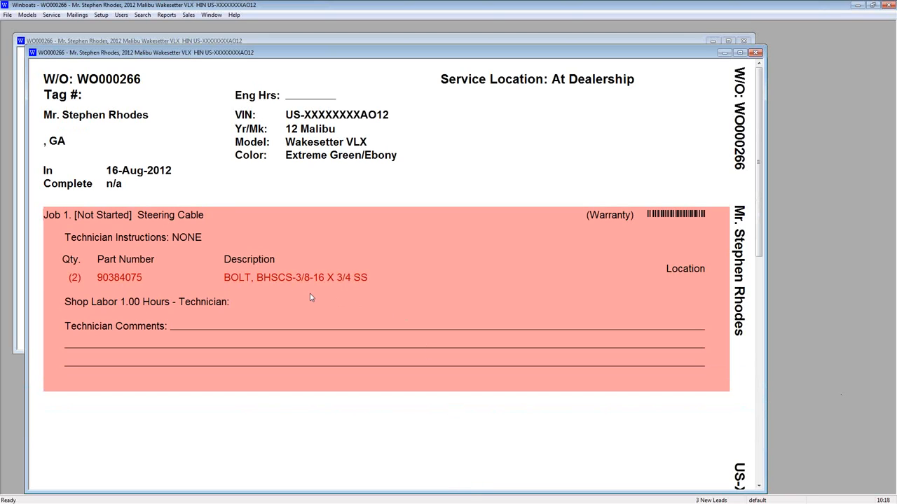
pyautogui.click(51, 15)
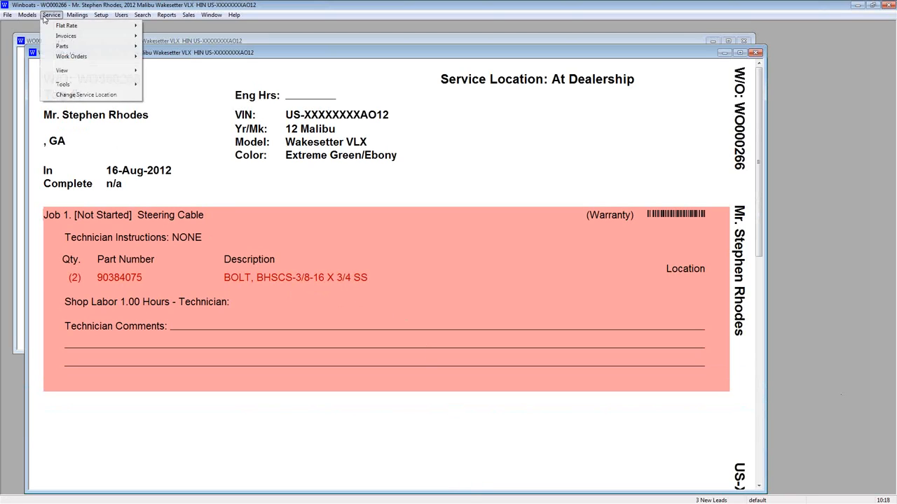
pyautogui.moveTo(81, 73)
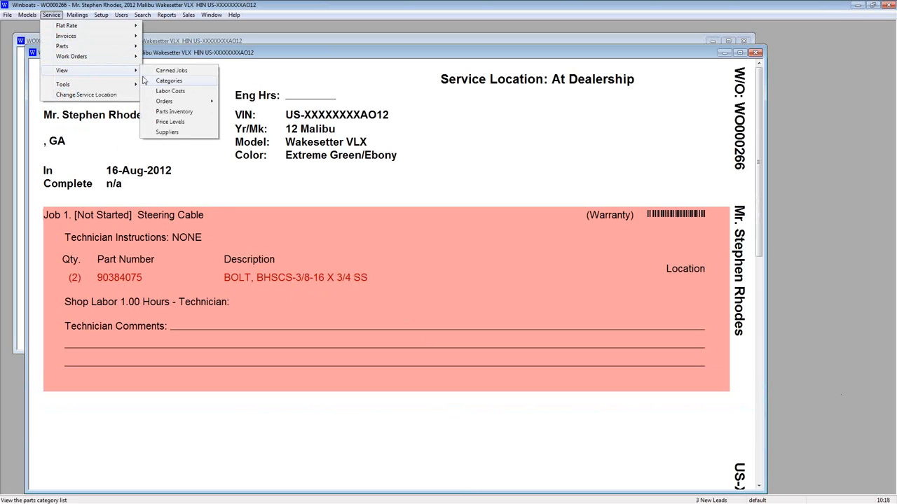
pyautogui.click(172, 123)
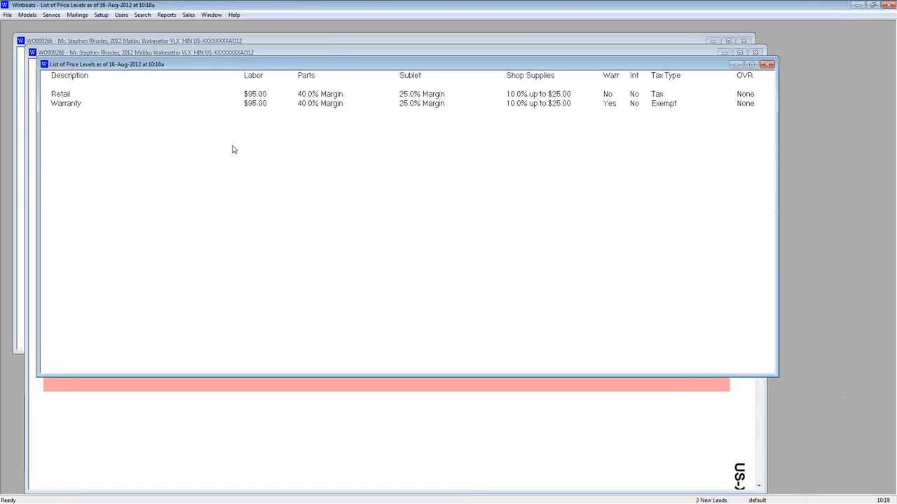
pyautogui.rightClick(247, 103)
pyautogui.click(266, 120)
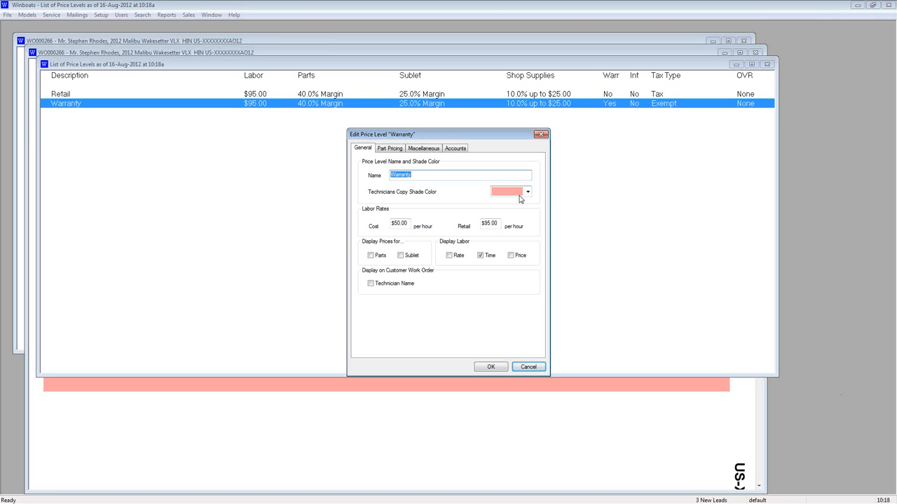
pyautogui.click(491, 367)
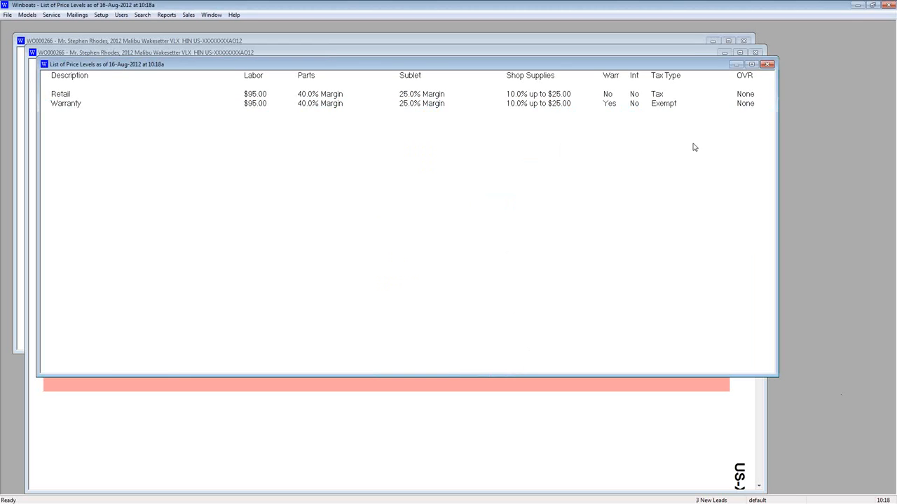
pyautogui.click(769, 65)
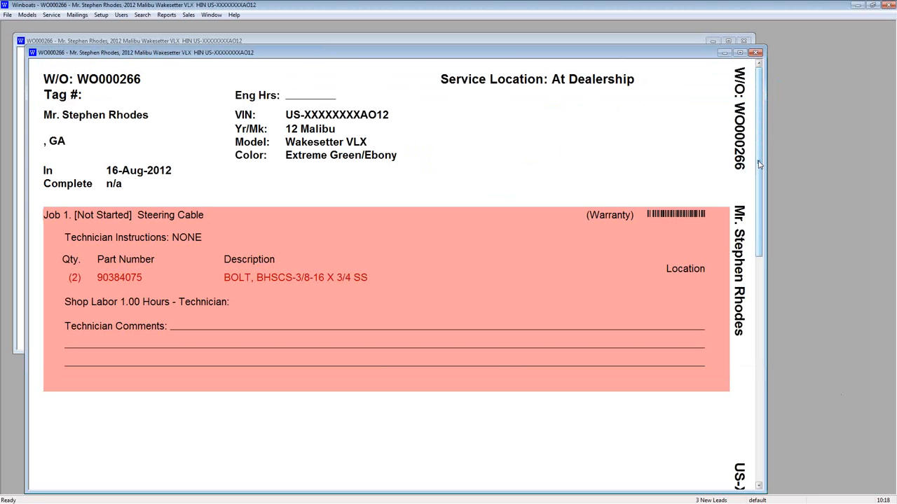
# Close both the technician copy and the customer copy of the work order
pyautogui.moveTo(760, 166); pyautogui.dragTo(767, 143)
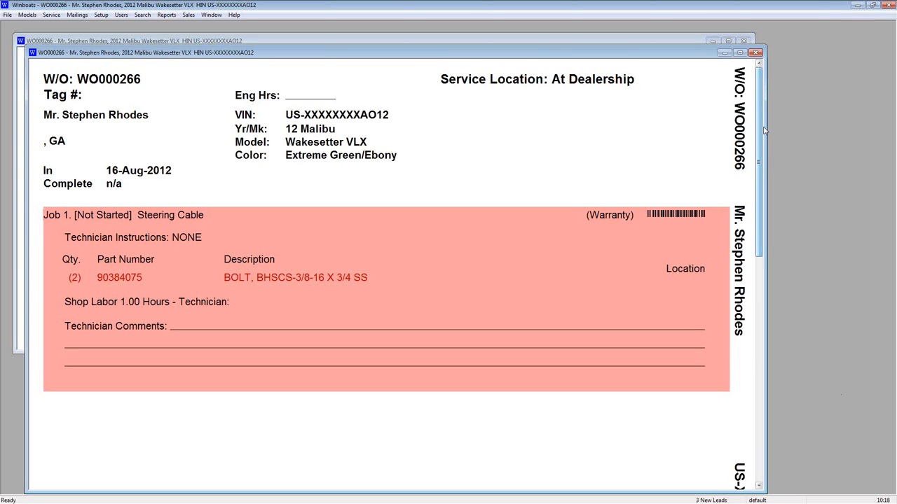
pyautogui.click(757, 56)
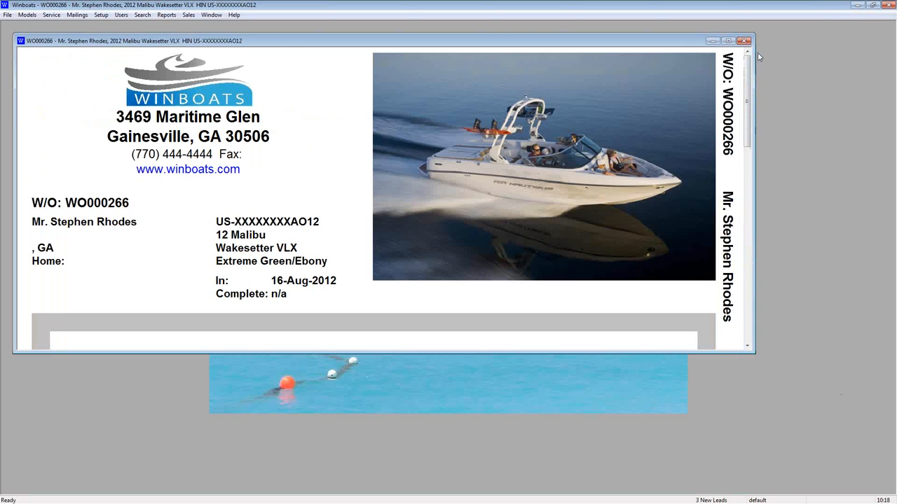
pyautogui.click(744, 41)
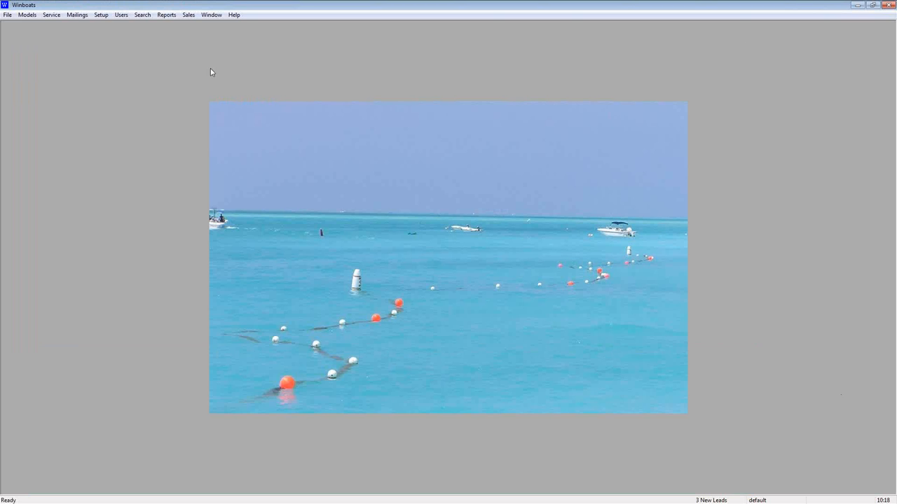
# List the open work orders and open the one containing warranty work for editing its jobs
pyautogui.click(52, 14)
pyautogui.moveTo(67, 56)
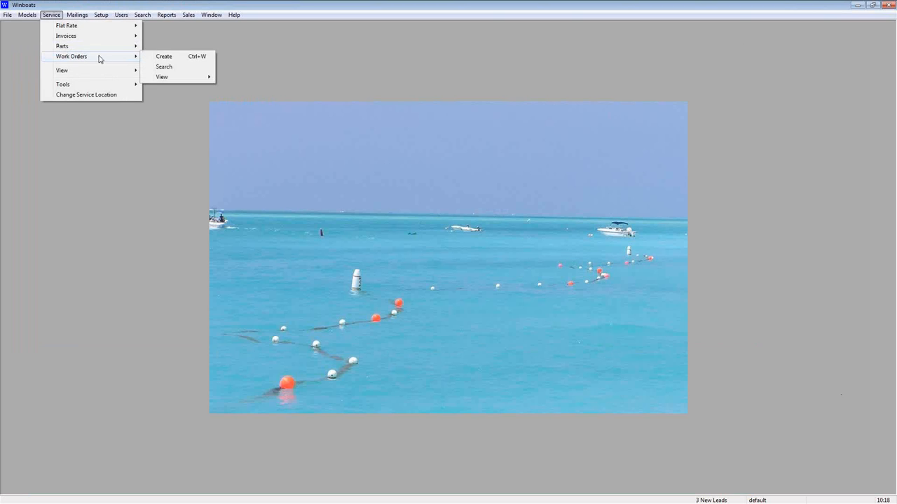
pyautogui.moveTo(176, 77)
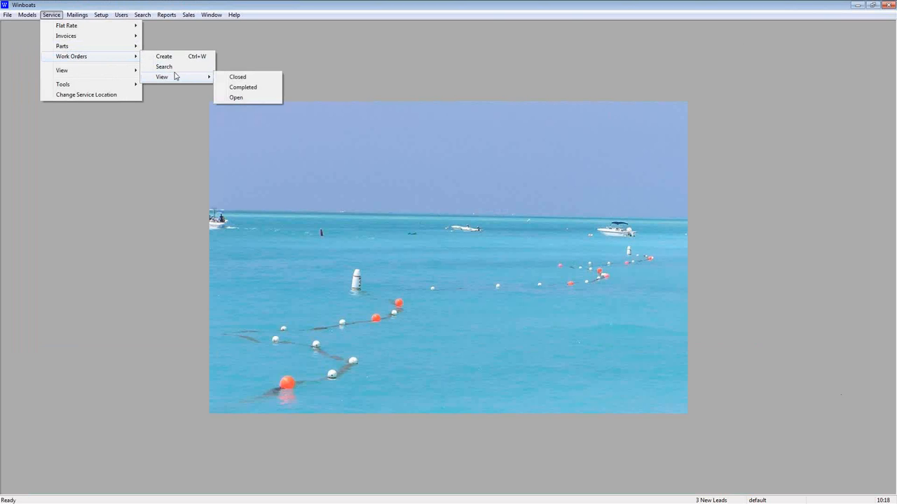
pyautogui.click(236, 99)
pyautogui.click(328, 116)
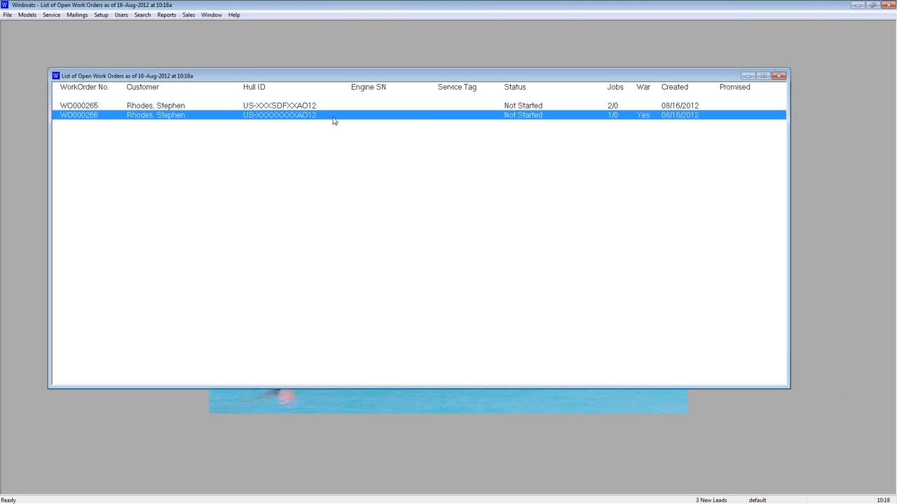
pyautogui.rightClick(333, 117)
pyautogui.click(354, 154)
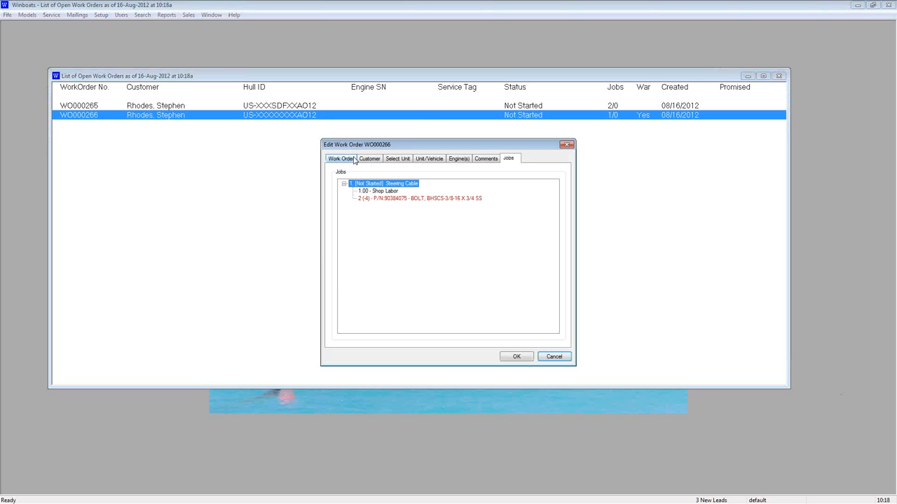
# Add a second job described as "Replace Speakers" to the work order
pyautogui.rightClick(379, 219)
pyautogui.click(388, 227)
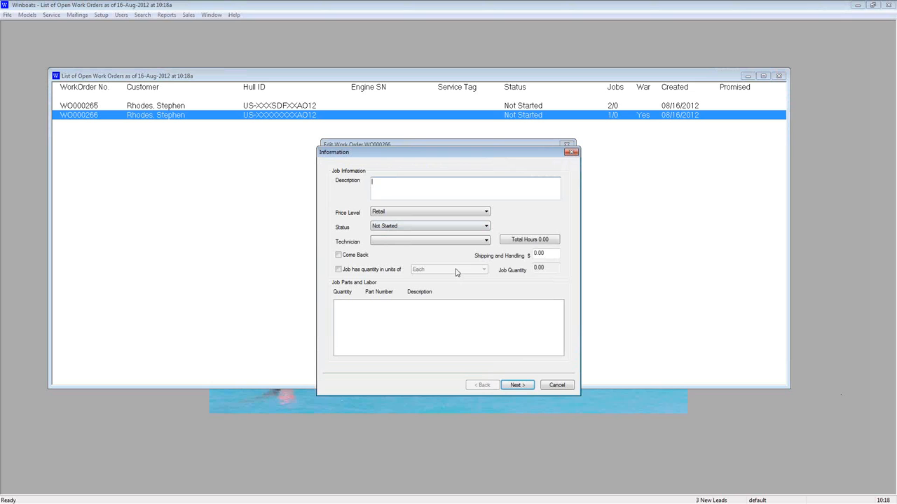
pyautogui.write('Replace Speakers')
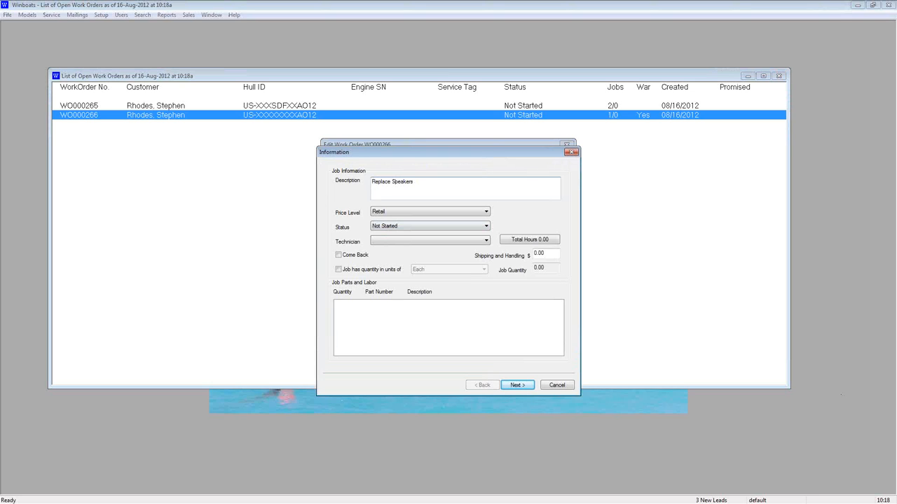
# Add 2.00 hours of Shop Labor to the Replace Speakers job
pyautogui.rightClick(412, 325)
pyautogui.moveTo(436, 330)
pyautogui.click(507, 329)
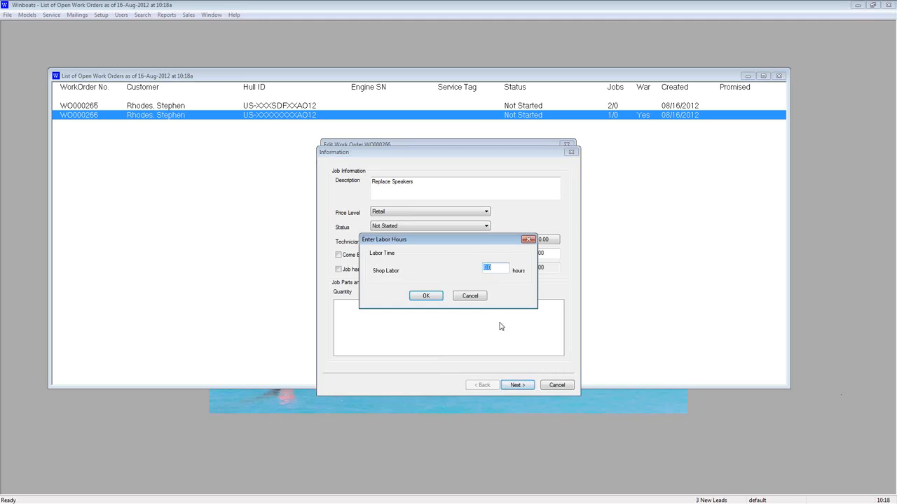
pyautogui.click(434, 299)
# Add two of part 20640, the ALARM BUZZER, to the Replace Speakers job
pyautogui.rightClick(426, 326)
pyautogui.click(519, 359)
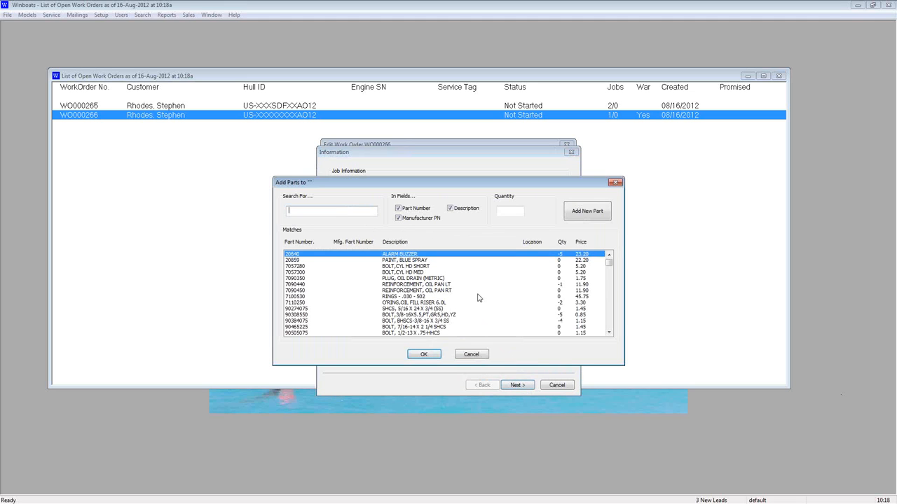
pyautogui.write('2')
pyautogui.click(433, 355)
# Finish the Replace Speakers job without adding comments or pictures and save the work order
pyautogui.click(517, 386)
pyautogui.click(512, 386)
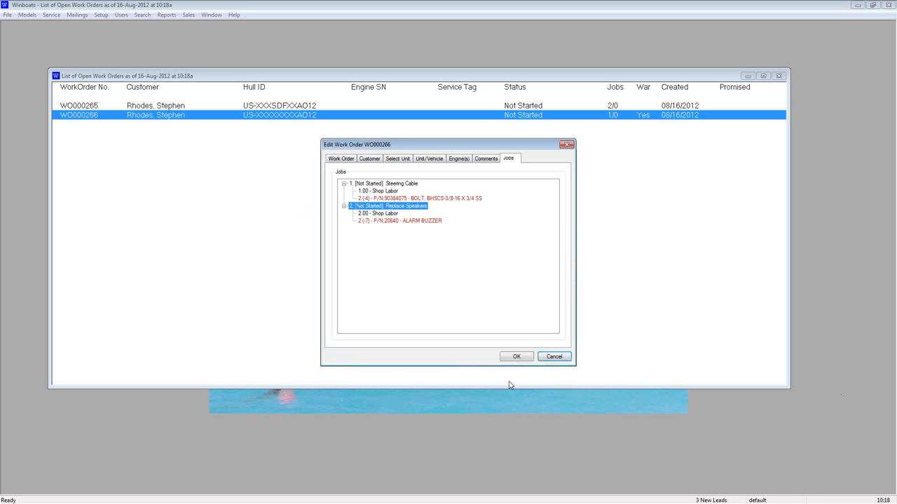
pyautogui.click(516, 357)
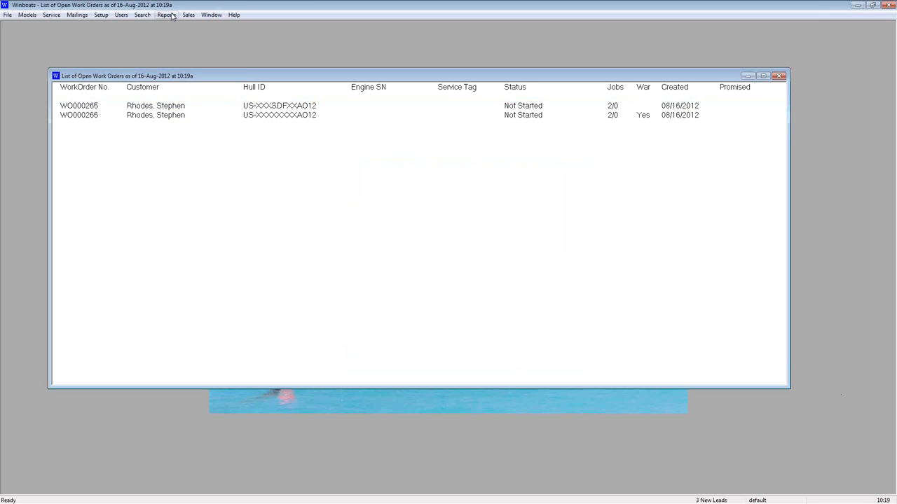
pyautogui.click(242, 117)
pyautogui.click(51, 15)
pyautogui.moveTo(70, 56)
pyautogui.moveTo(177, 83)
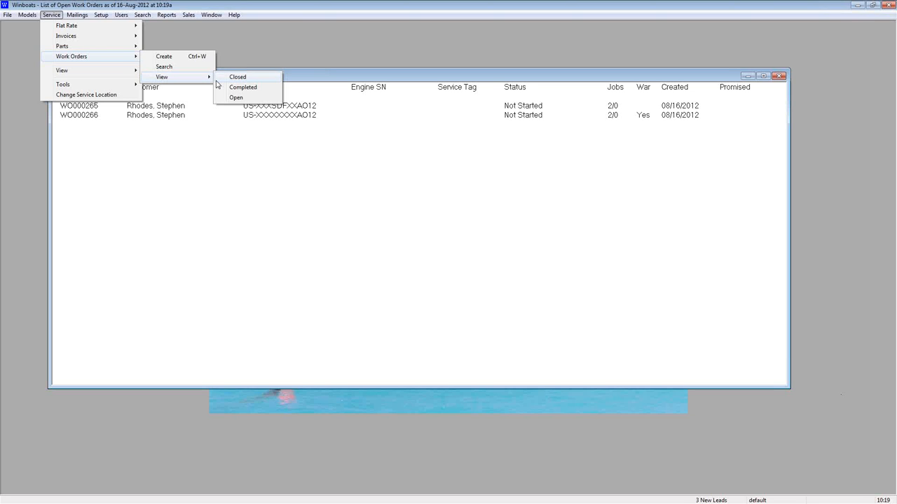
pyautogui.click(263, 168)
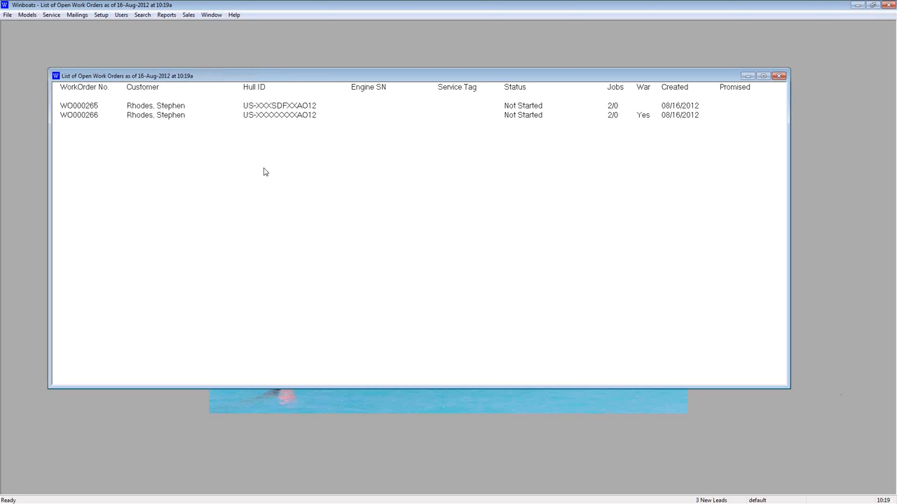
# Run the report of open warranty claims and move its window lower over the open work orders list
pyautogui.click(166, 15)
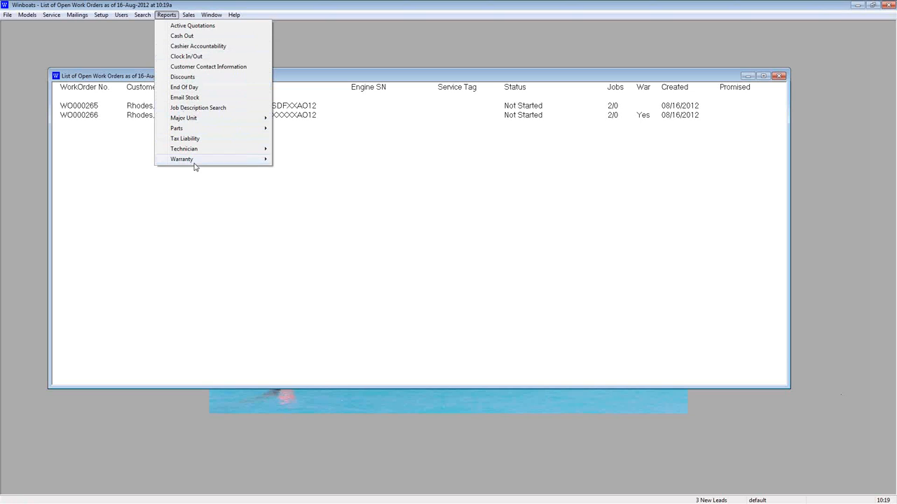
pyautogui.moveTo(196, 161)
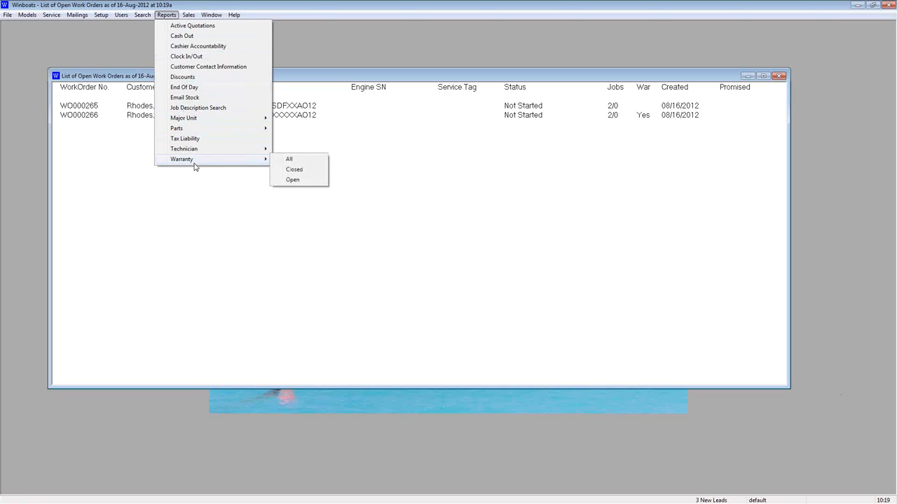
pyautogui.click(303, 180)
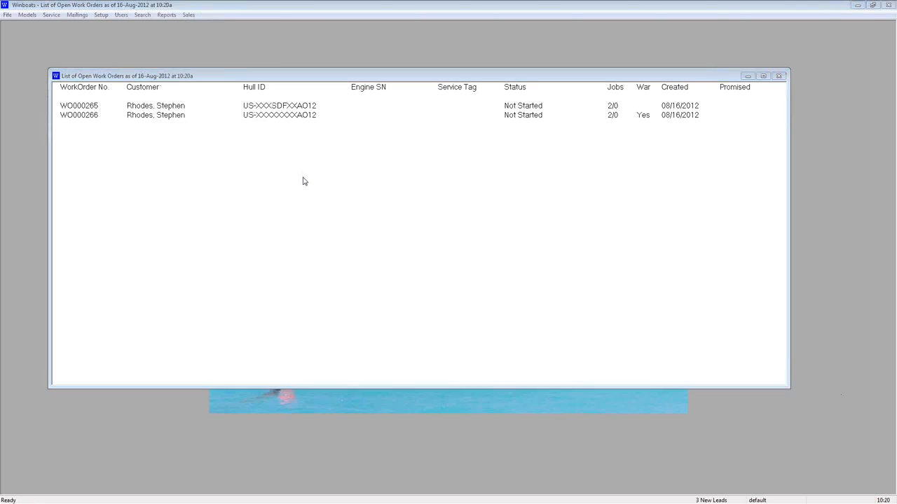
pyautogui.moveTo(383, 83); pyautogui.dragTo(382, 120)
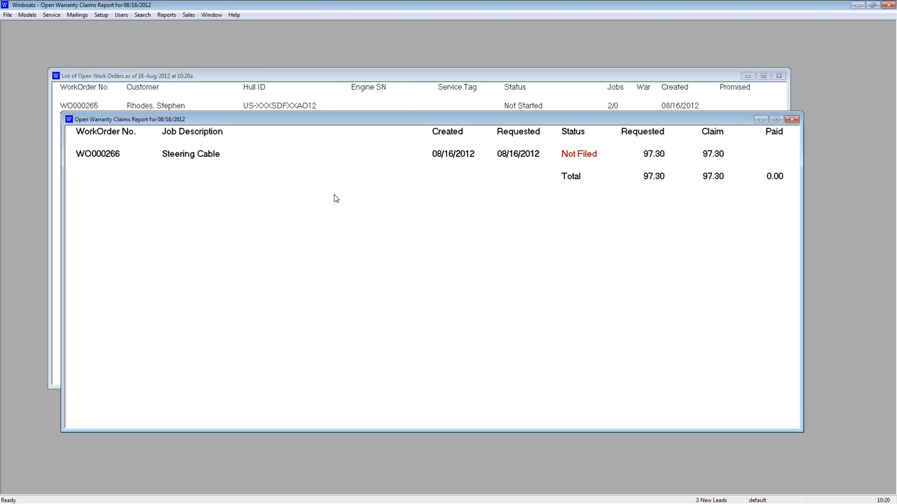
# File the Steering Cable warranty claim from the open claims report with claim/form number 123
pyautogui.click(263, 156)
pyautogui.rightClick(262, 155)
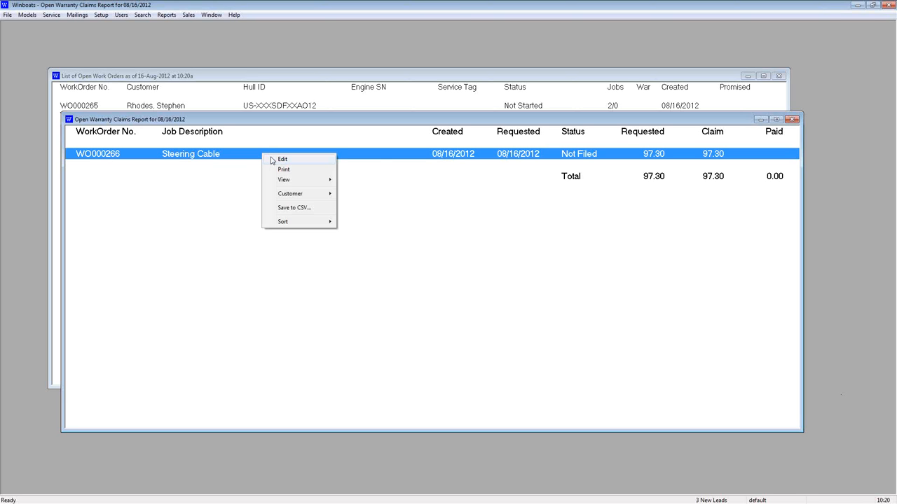
pyautogui.click(272, 159)
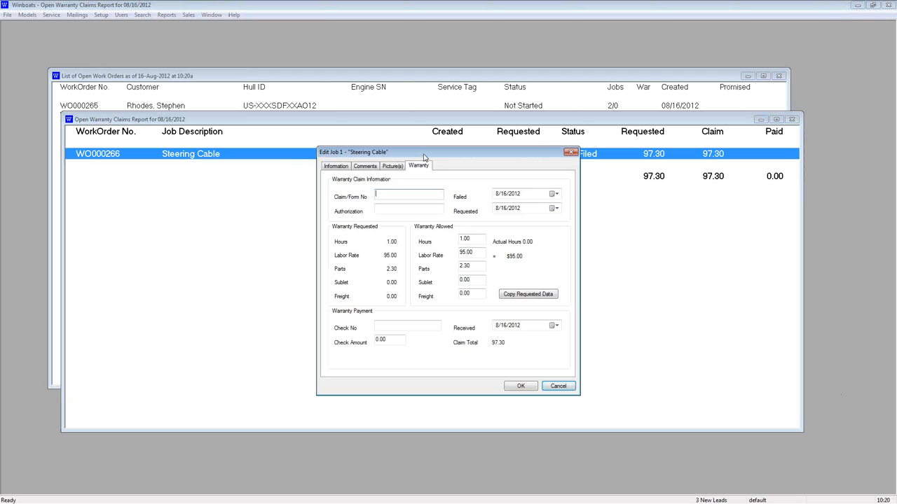
pyautogui.moveTo(427, 155); pyautogui.dragTo(404, 137)
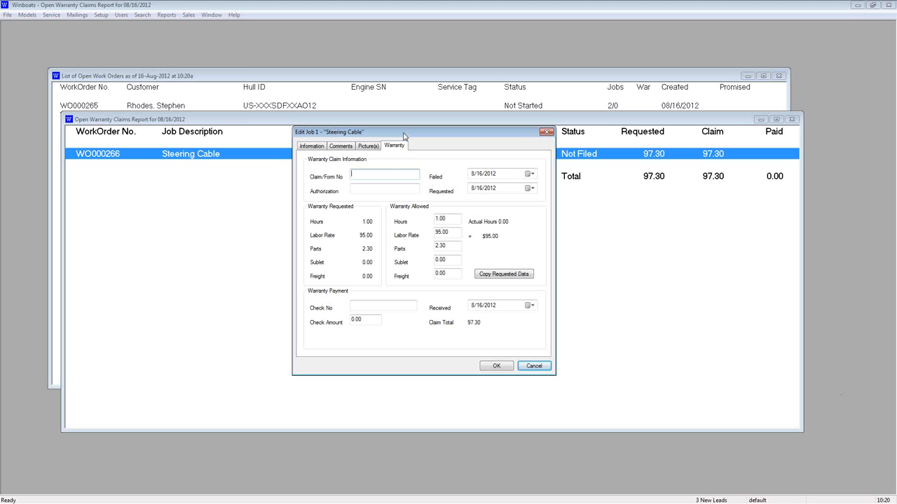
pyautogui.write('123')
pyautogui.click(496, 366)
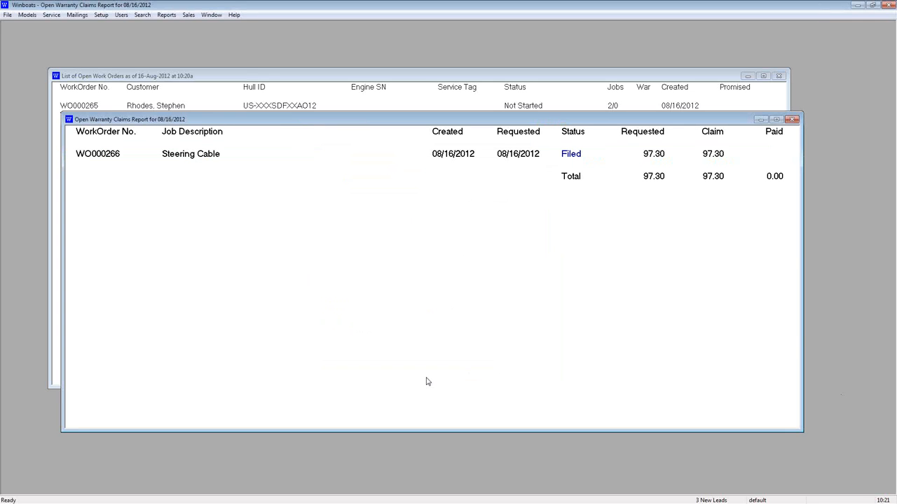
# Enter "none" as the authorization on the Steering Cable warranty claim and save it
pyautogui.click(559, 166)
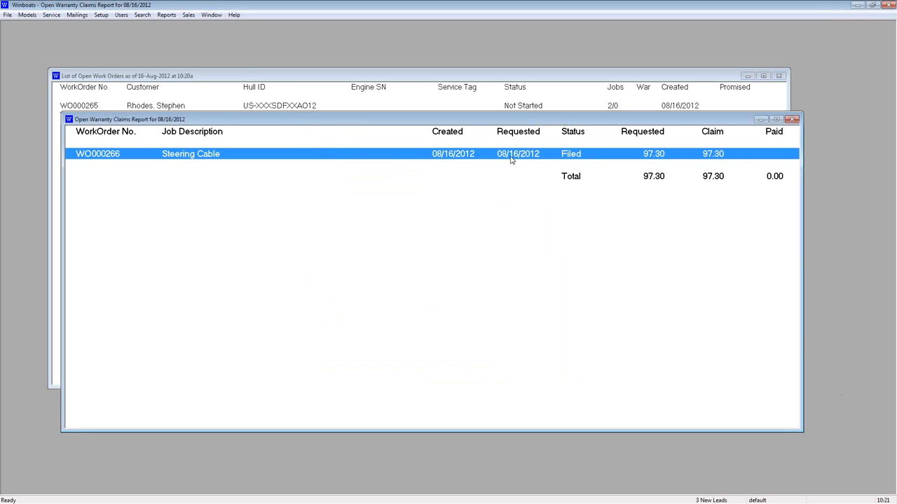
pyautogui.rightClick(452, 155)
pyautogui.click(463, 166)
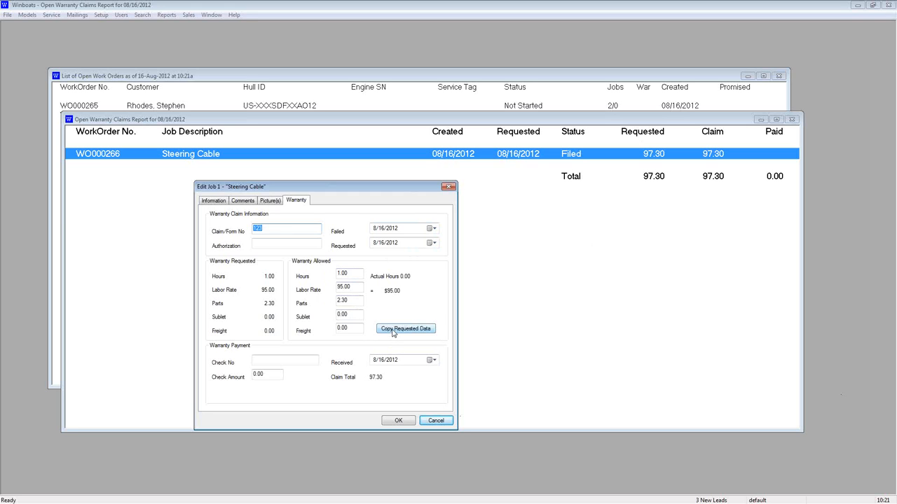
pyautogui.click(280, 243)
pyautogui.write('none')
pyautogui.click(401, 421)
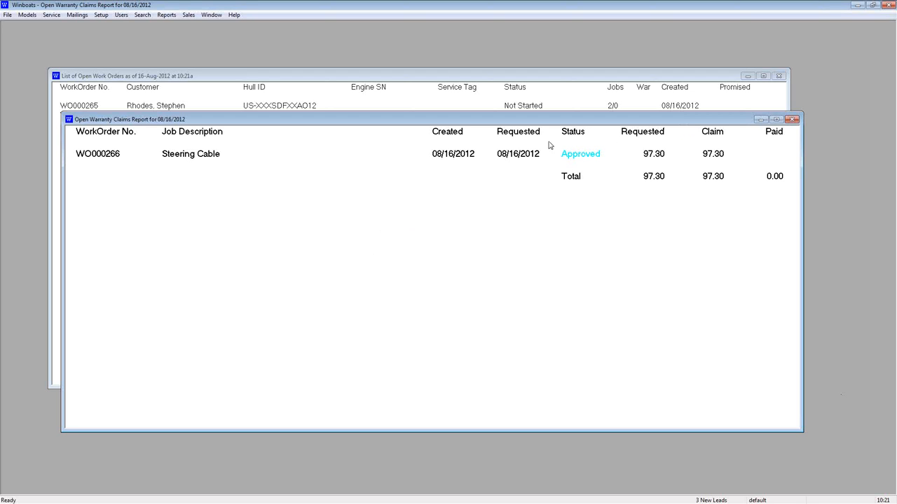
pyautogui.click(445, 159)
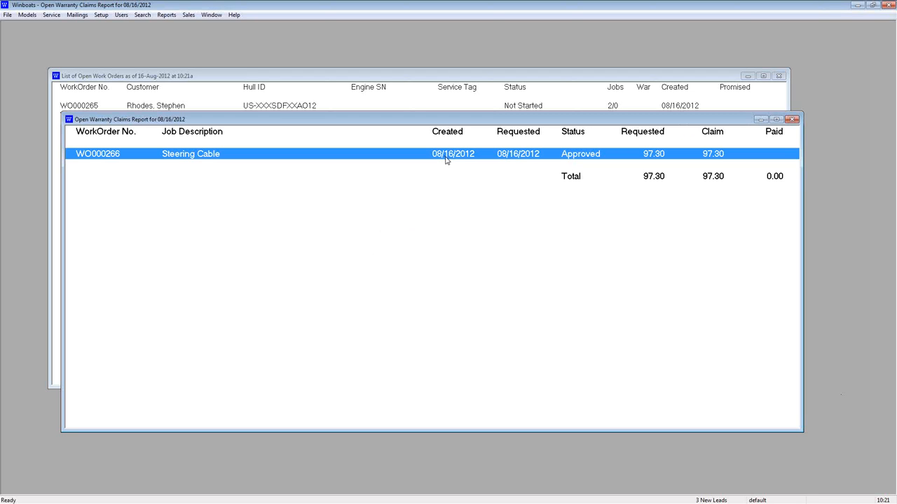
pyautogui.click(166, 15)
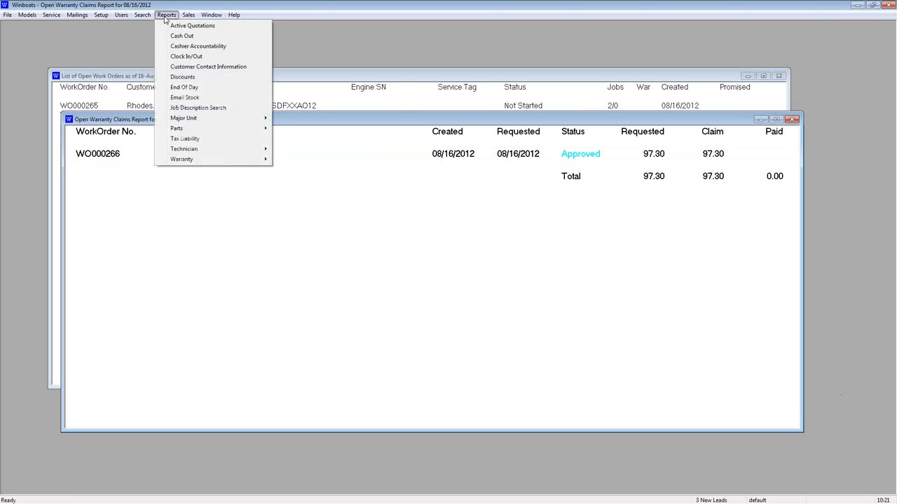
pyautogui.moveTo(198, 162)
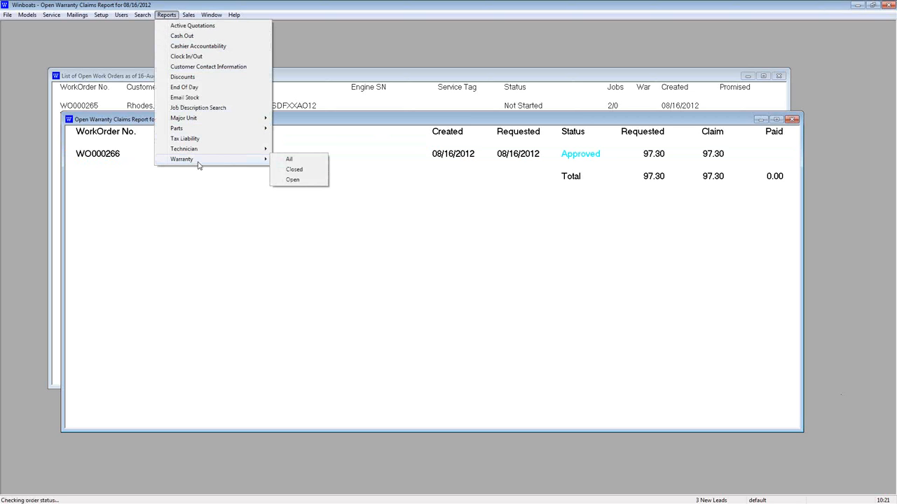
pyautogui.click(192, 187)
# Record the warranty payment for the Steering Cable claim with check number 123 and check amount 97.30
pyautogui.click(121, 154)
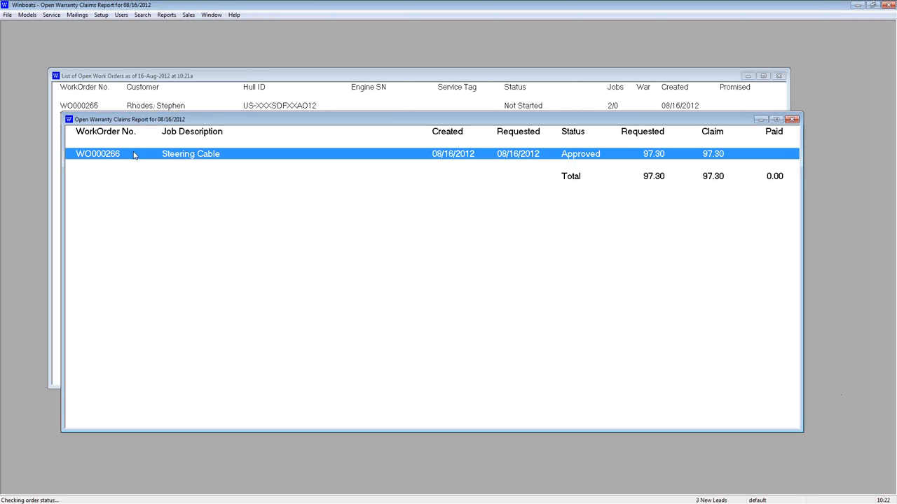
pyautogui.rightClick(135, 155)
pyautogui.click(149, 159)
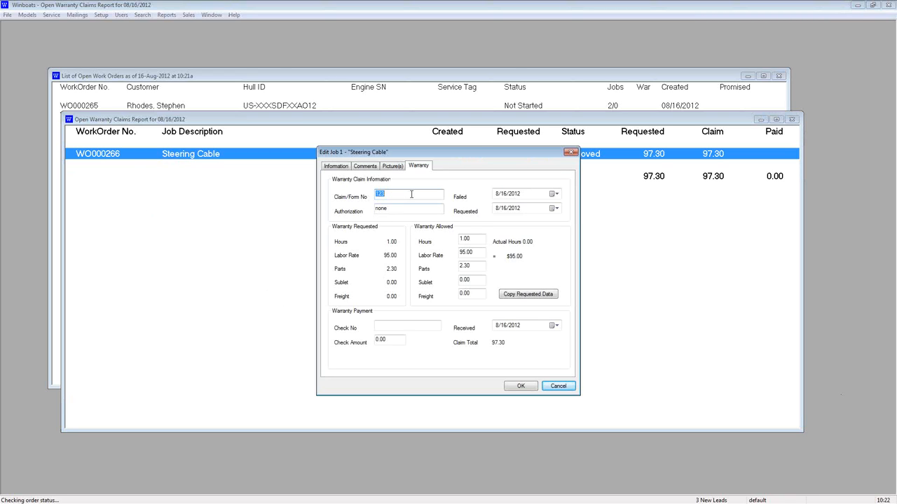
pyautogui.click(411, 325)
pyautogui.write('123')
pyautogui.press('Tab')
pyautogui.write('97.30')
pyautogui.click(520, 386)
# Reopen the Steering Cable job's warranty details from the open claims report, review the payment entry and close them
pyautogui.click(616, 155)
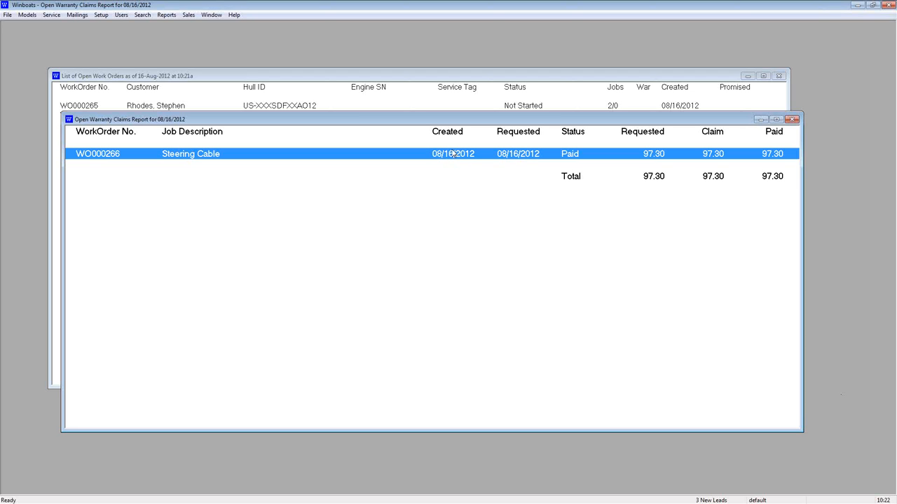
pyautogui.rightClick(450, 155)
pyautogui.click(459, 161)
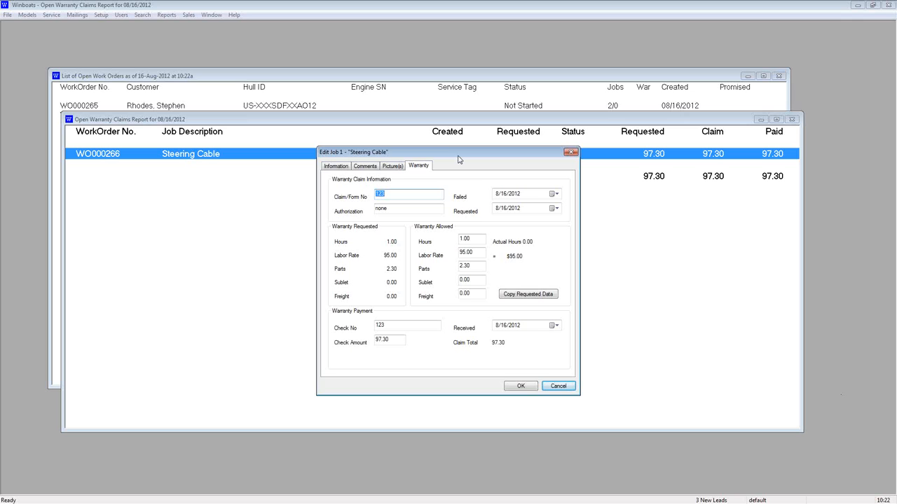
pyautogui.click(530, 388)
# Edit the warranty work order in the open work orders list and set its Steering Cable job to Complete
pyautogui.click(254, 85)
pyautogui.rightClick(267, 115)
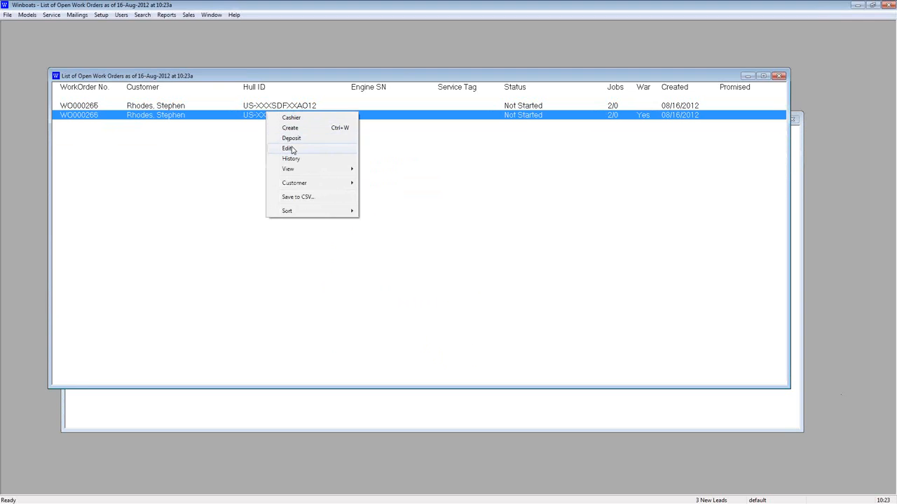
pyautogui.click(291, 149)
pyautogui.moveTo(393, 209)
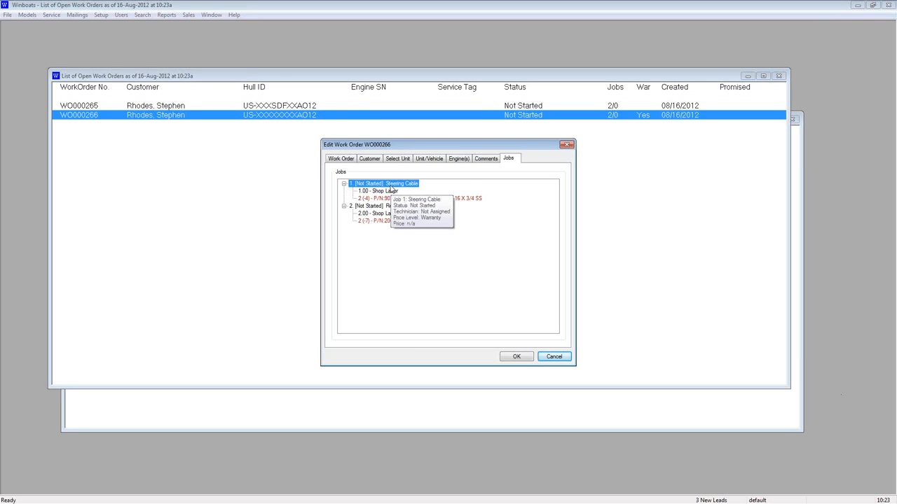
pyautogui.rightClick(391, 185)
pyautogui.moveTo(433, 262)
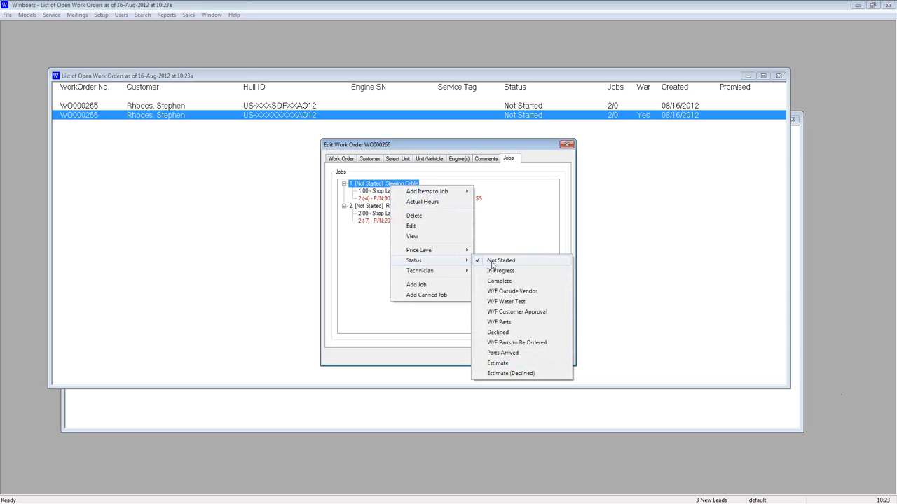
pyautogui.click(503, 281)
# Set the Replace Speakers job to Complete and save the work order
pyautogui.rightClick(400, 206)
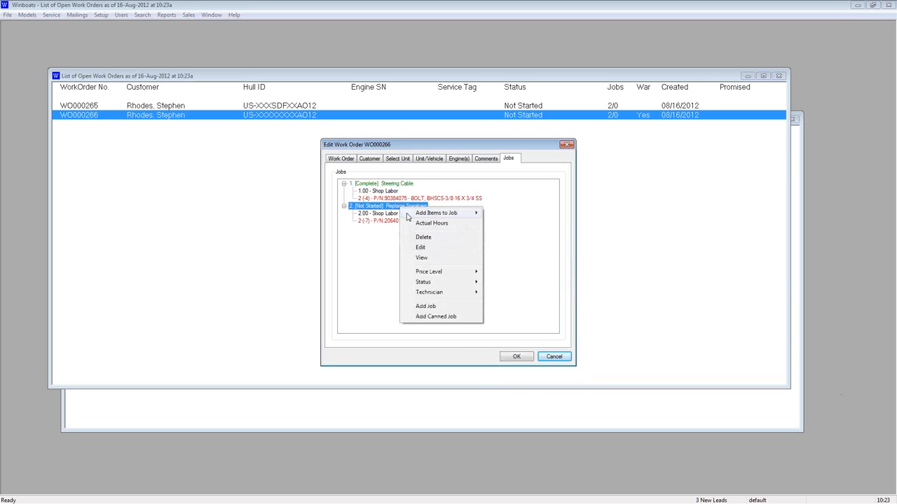
pyautogui.moveTo(443, 282)
pyautogui.click(503, 292)
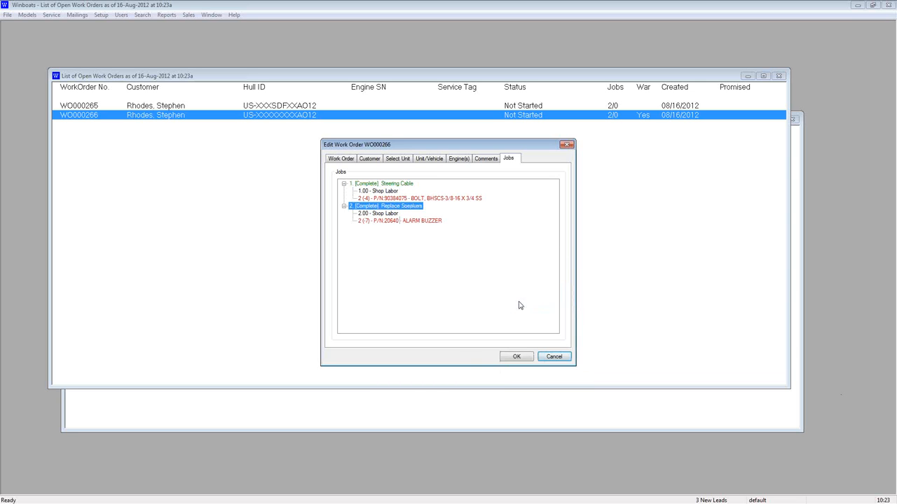
pyautogui.click(518, 358)
# Close the open work orders list and run the closed warranty claims report for all locations from 7/16/2012 to 8/16/2012
pyautogui.moveTo(688, 77); pyautogui.dragTo(649, 84)
pyautogui.click(741, 84)
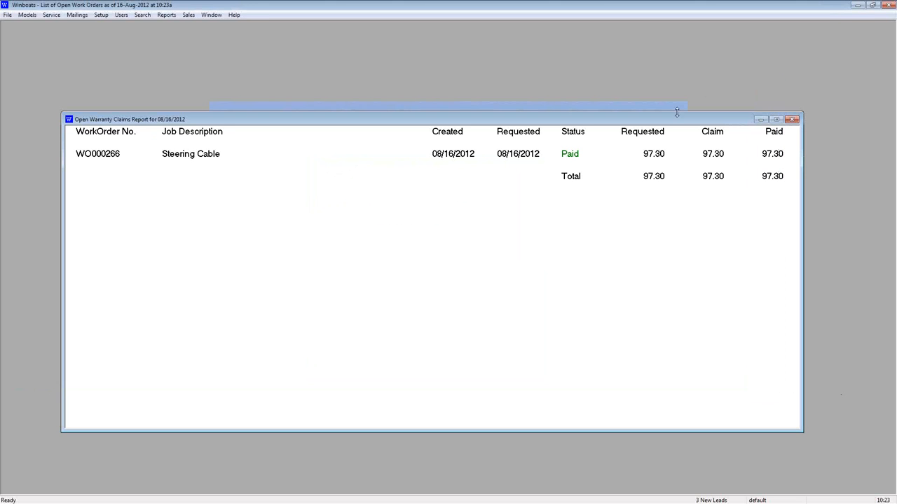
pyautogui.click(166, 14)
pyautogui.moveTo(207, 150)
pyautogui.moveTo(259, 159)
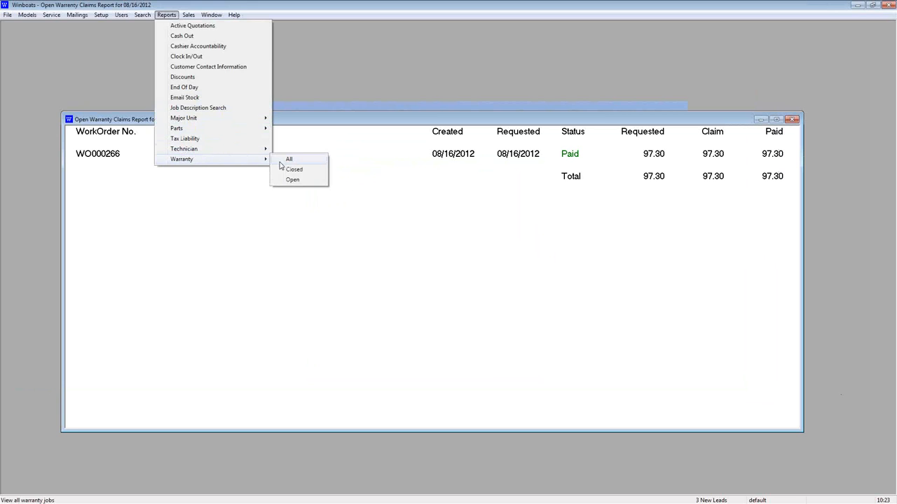
pyautogui.click(288, 169)
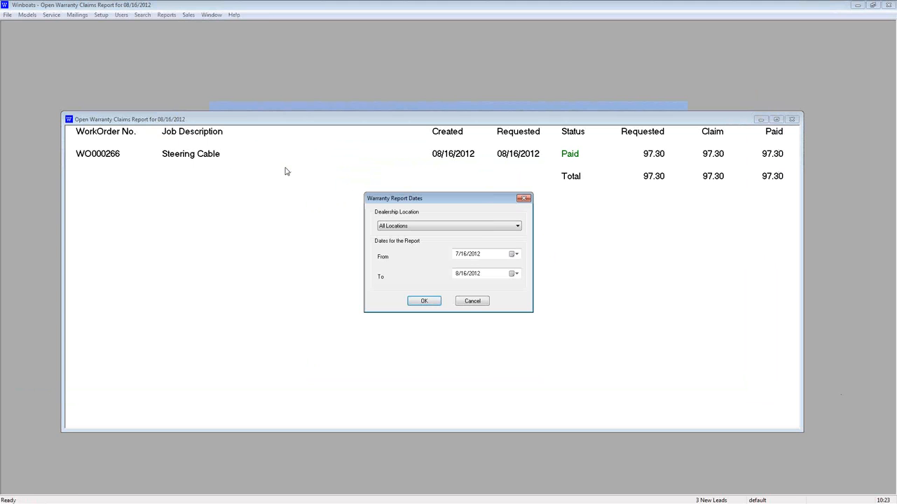
pyautogui.click(435, 304)
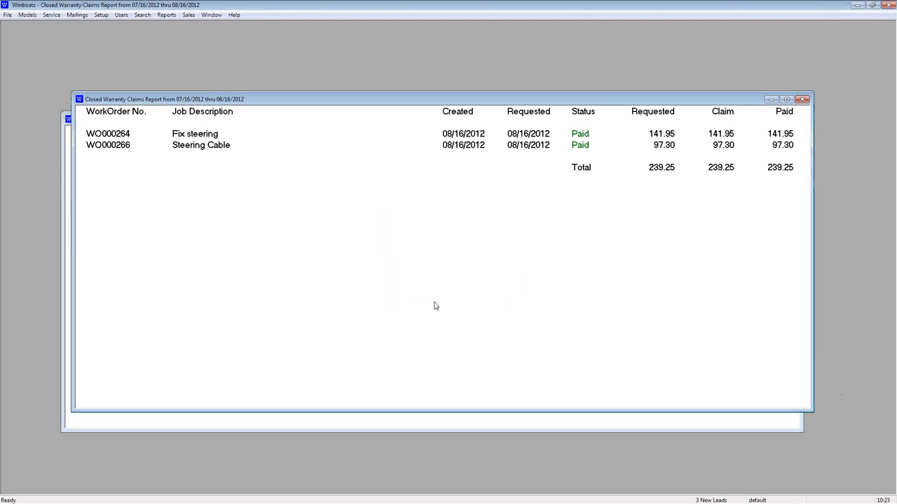
# Close the open warranty claims report and display the completed work orders list below the closed claims
pyautogui.click(365, 423)
pyautogui.click(790, 121)
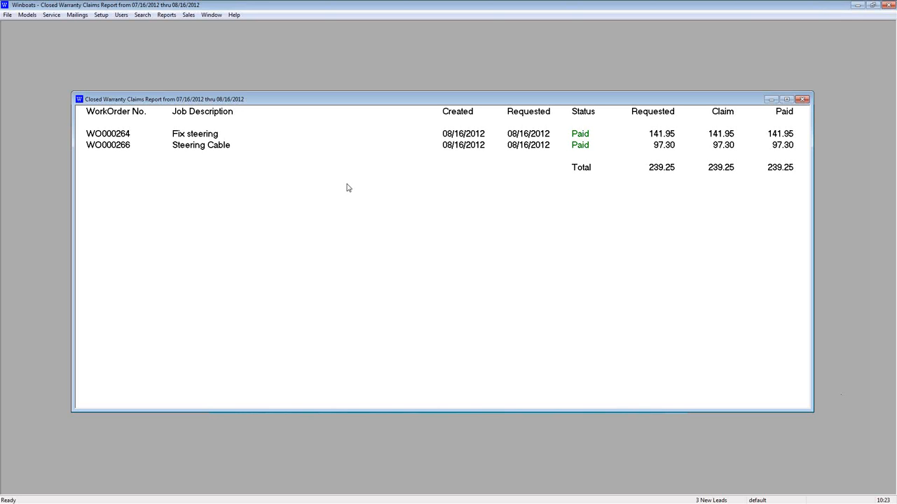
pyautogui.click(54, 15)
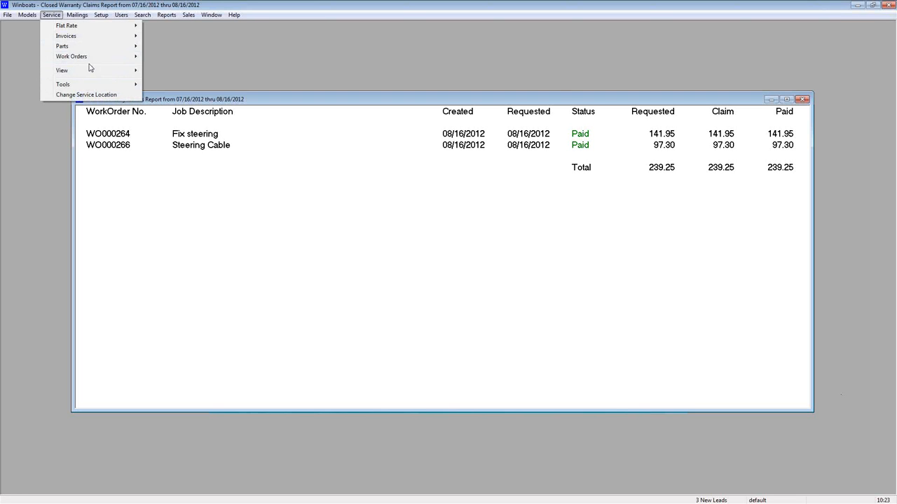
pyautogui.moveTo(113, 62)
pyautogui.moveTo(176, 77)
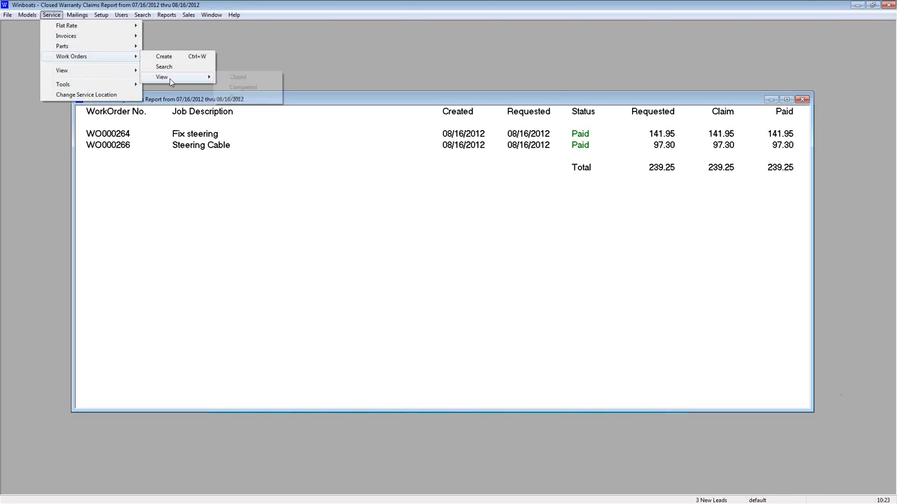
pyautogui.click(243, 88)
pyautogui.moveTo(261, 99); pyautogui.dragTo(213, 184)
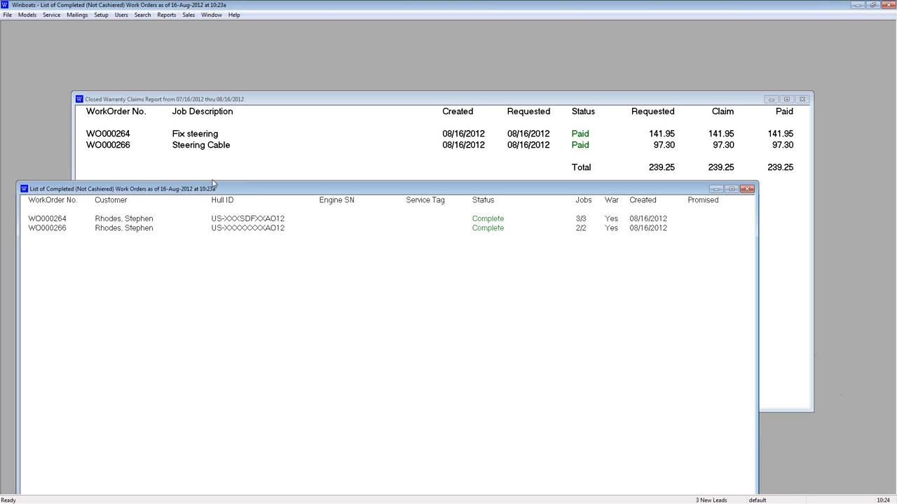
# Run the report of all warranty claims for all locations from 7/16/2012 to 8/16/2012
pyautogui.click(170, 16)
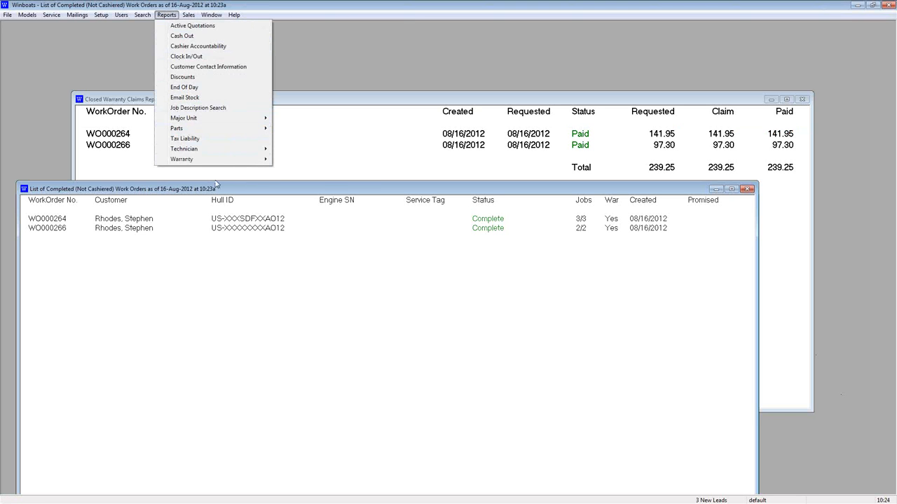
pyautogui.moveTo(224, 160)
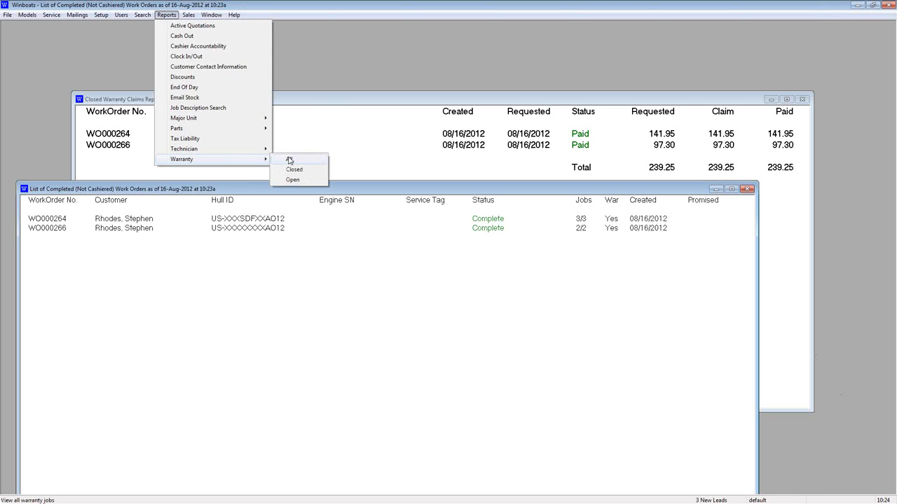
pyautogui.click(289, 160)
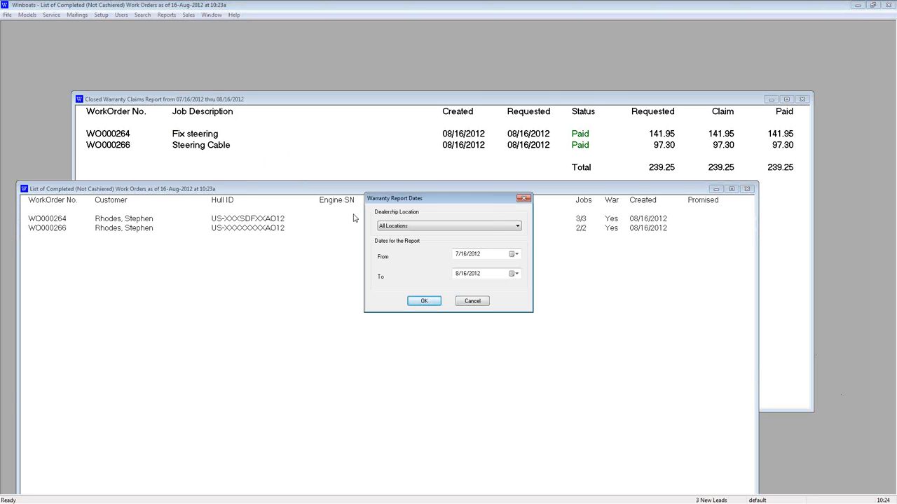
pyautogui.click(419, 301)
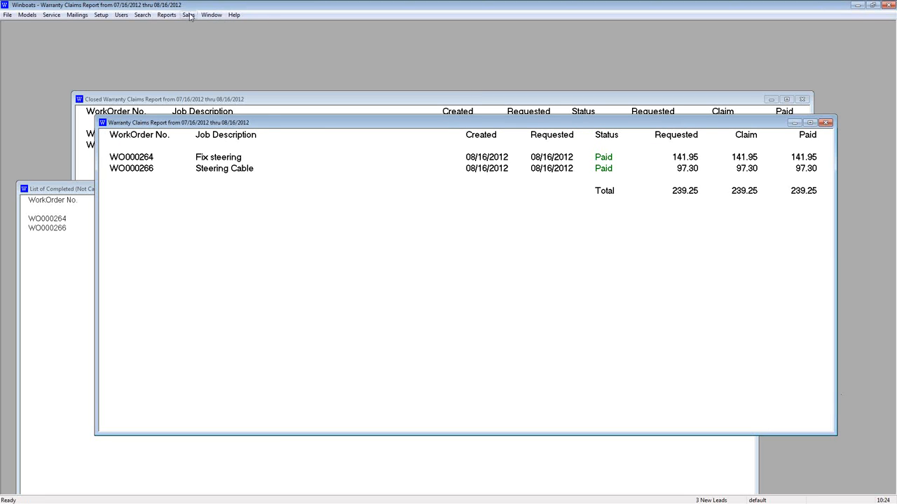
# Examine the dealership location choices offered for the report of all warranty claims, and dismiss the report dates dialog without running it
pyautogui.click(166, 15)
pyautogui.moveTo(203, 159)
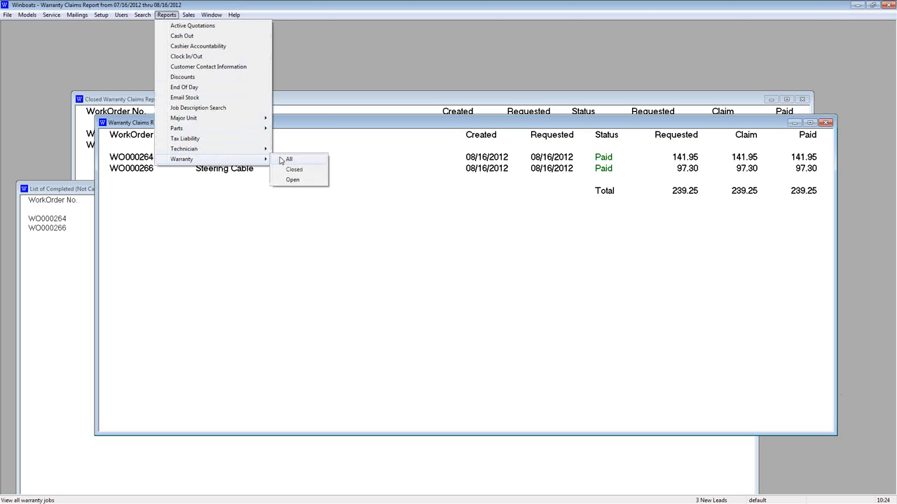
pyautogui.click(279, 159)
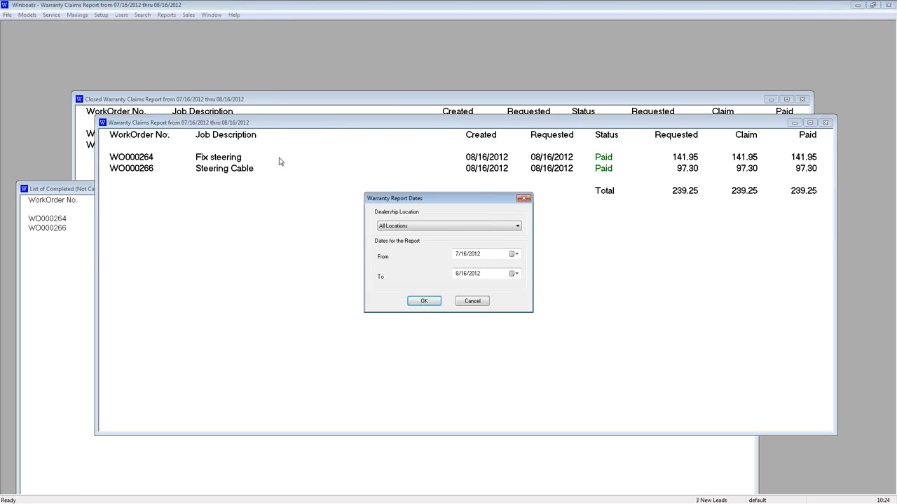
pyautogui.click(447, 226)
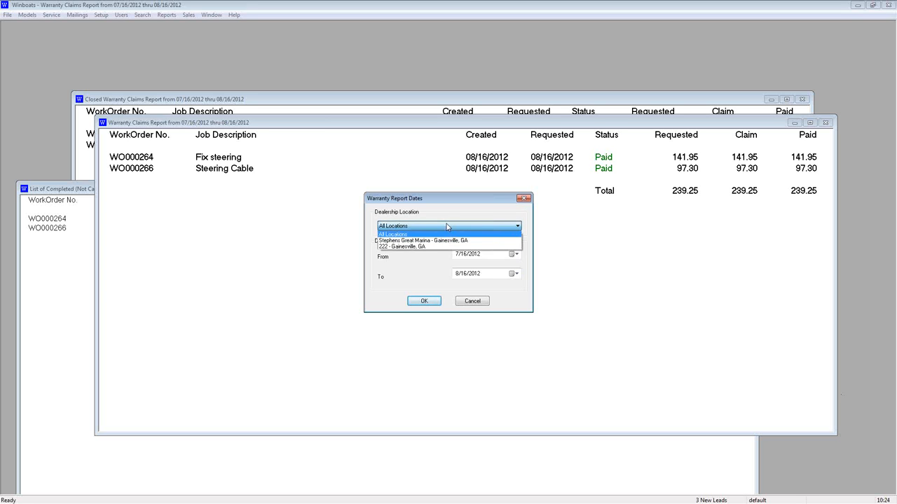
pyautogui.click(445, 228)
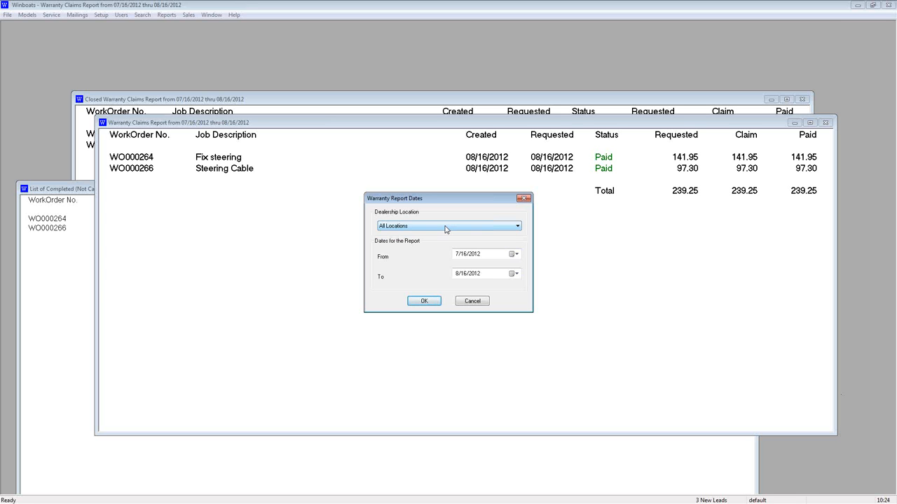
pyautogui.click(481, 305)
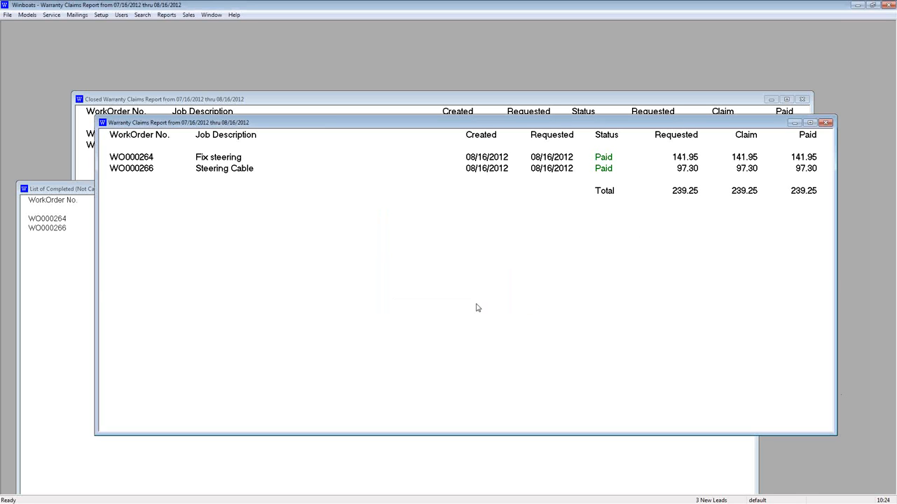
# Close the report of all warranty claims and the completed work orders list, keeping the closed claims report open
pyautogui.click(825, 123)
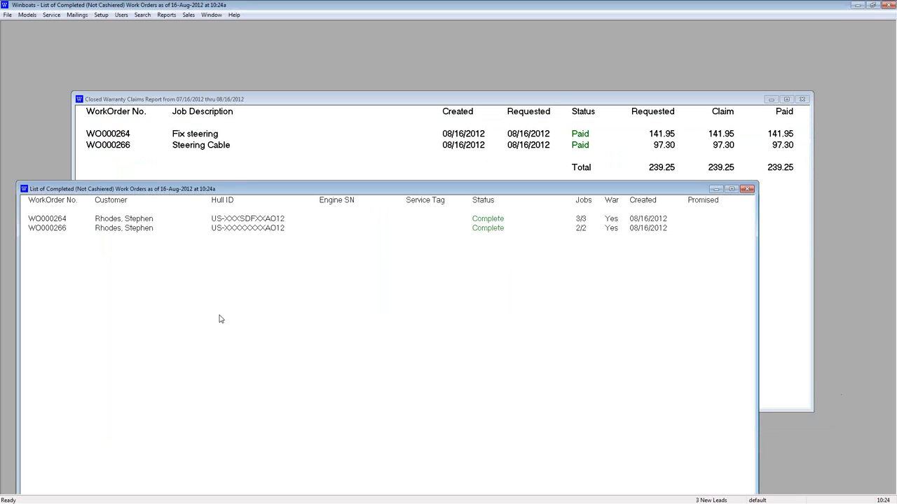
pyautogui.click(748, 189)
# Examine the warranty details of the Steering Cable job from the closed claims report, and close the job and the report without changes
pyautogui.rightClick(466, 148)
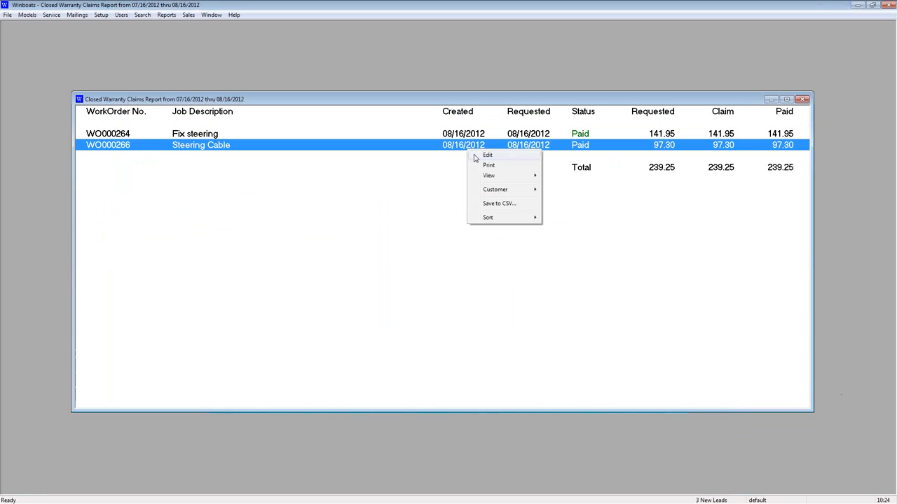
pyautogui.click(474, 155)
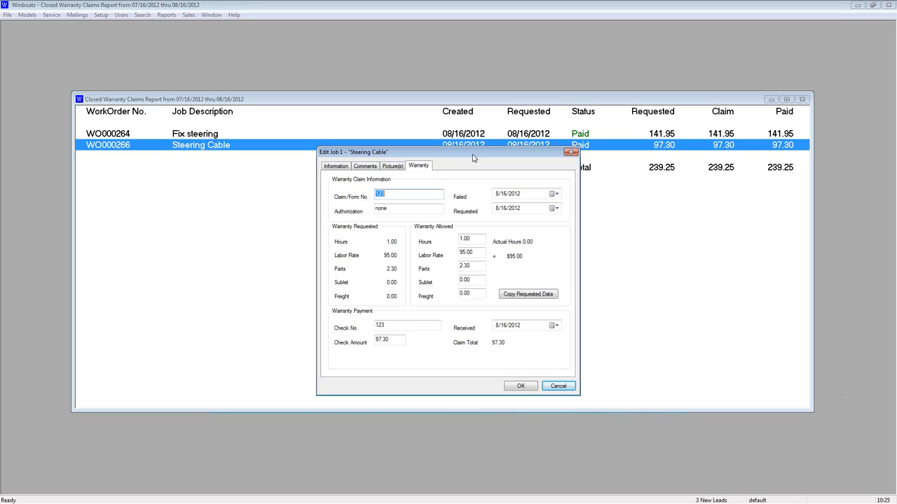
pyautogui.click(572, 152)
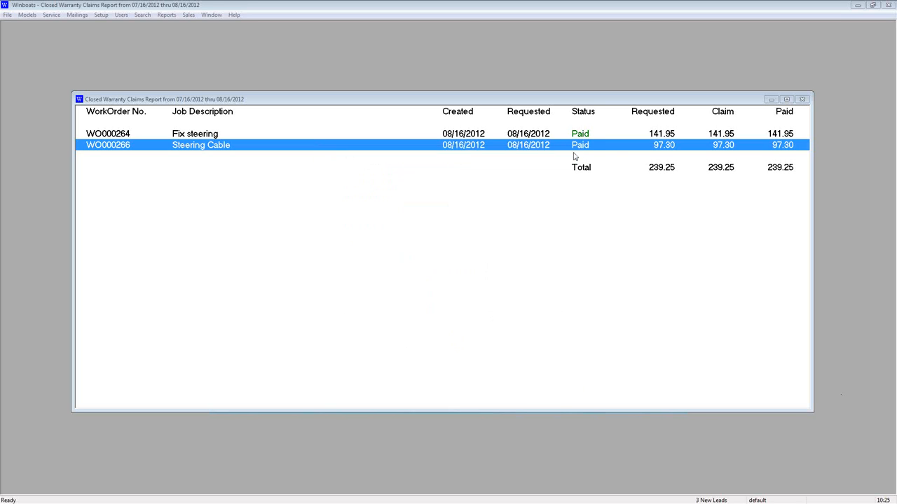
pyautogui.click(802, 99)
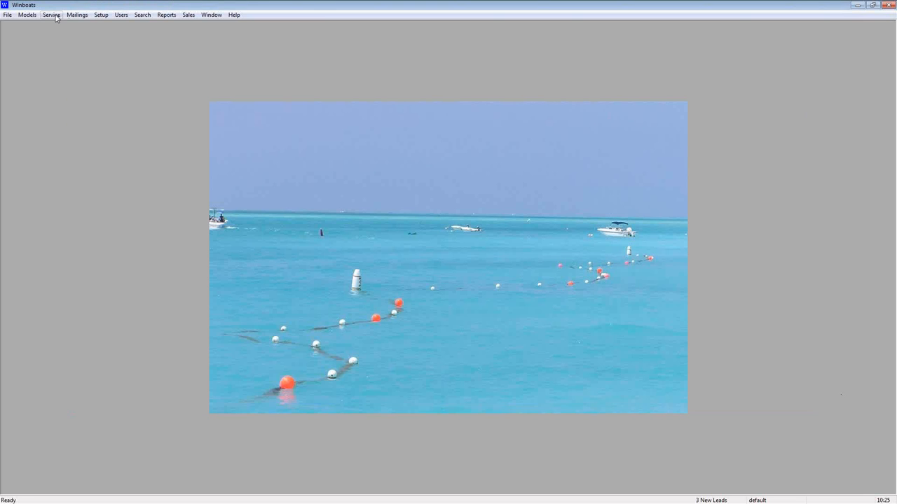
pyautogui.click(55, 16)
pyautogui.moveTo(66, 60)
pyautogui.moveTo(171, 77)
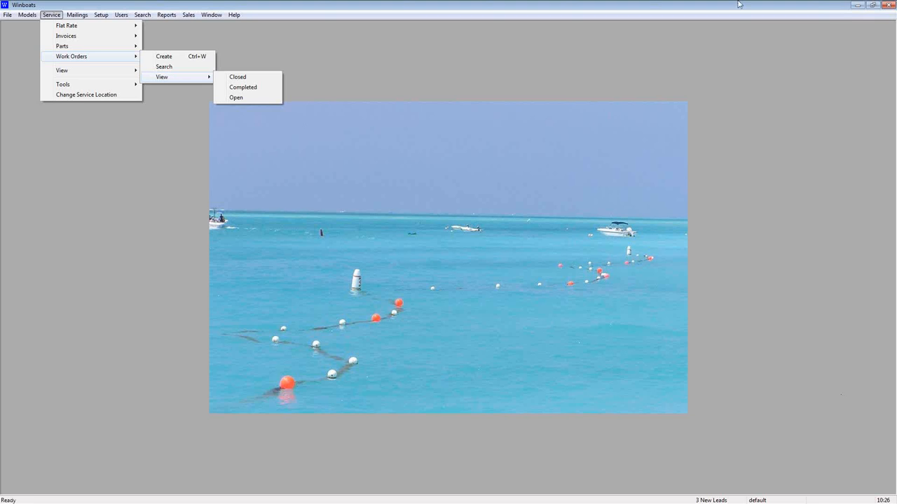
pyautogui.click(892, 117)
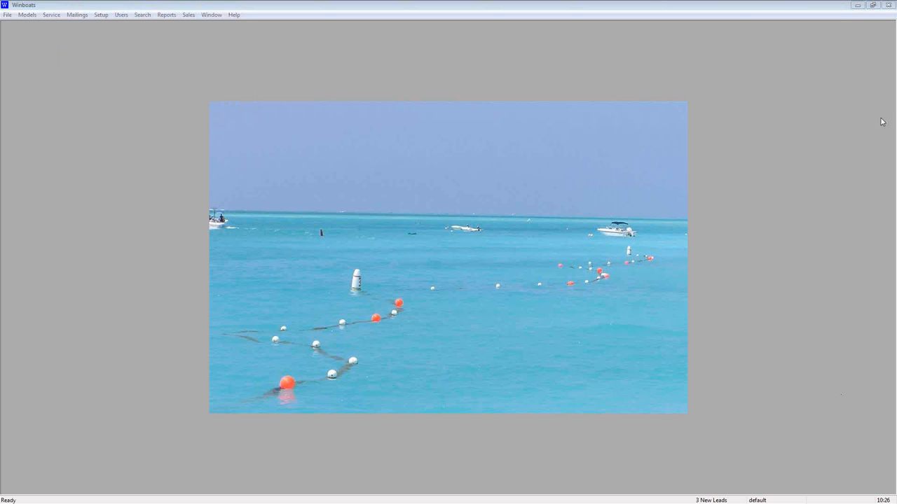